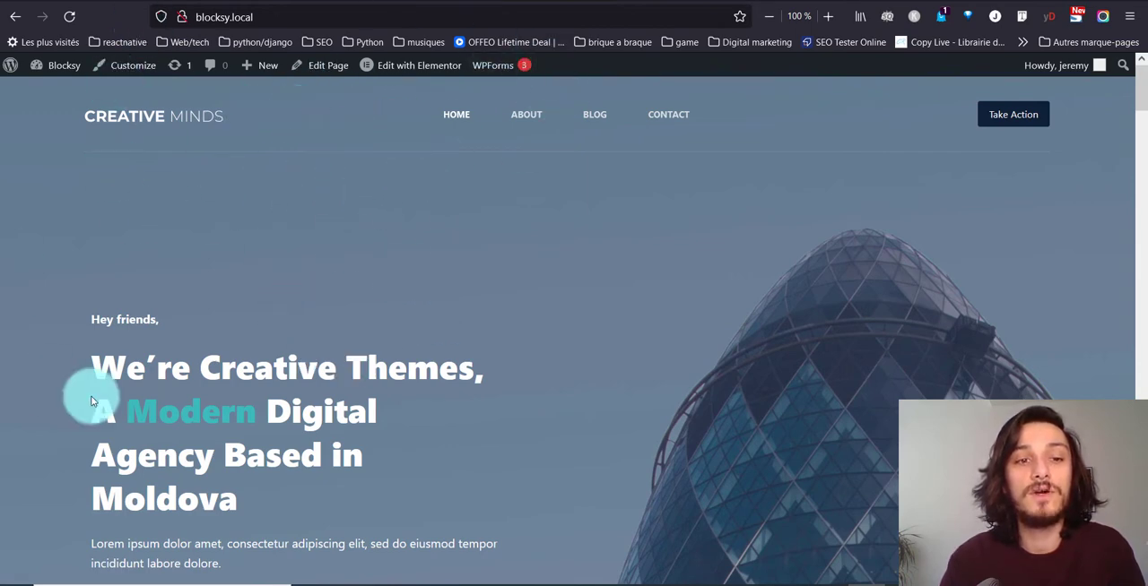
Open the home page in Elementor and bring up the content settings of the "What we do" heading.
left_click(424, 72)
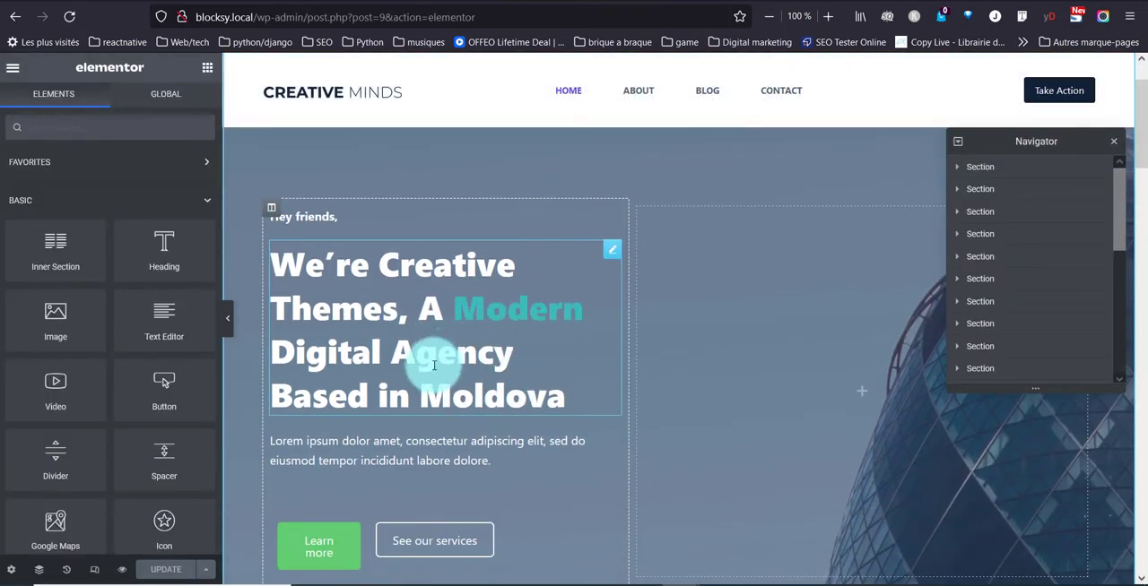
scroll(484, 376, "down", 6)
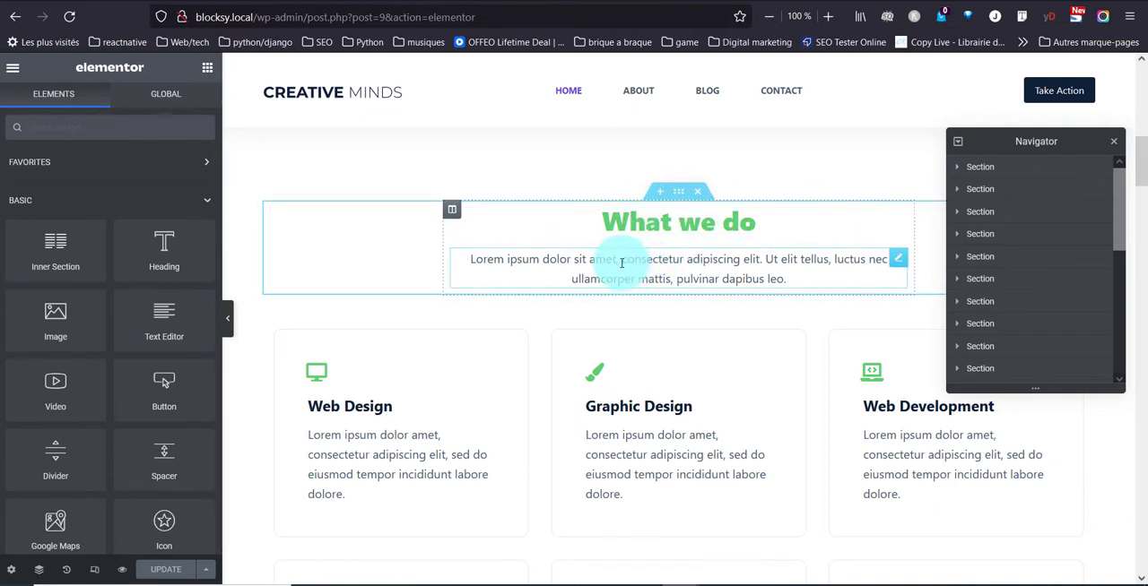
left_click_drag(621, 261, 692, 273)
left_click(888, 221)
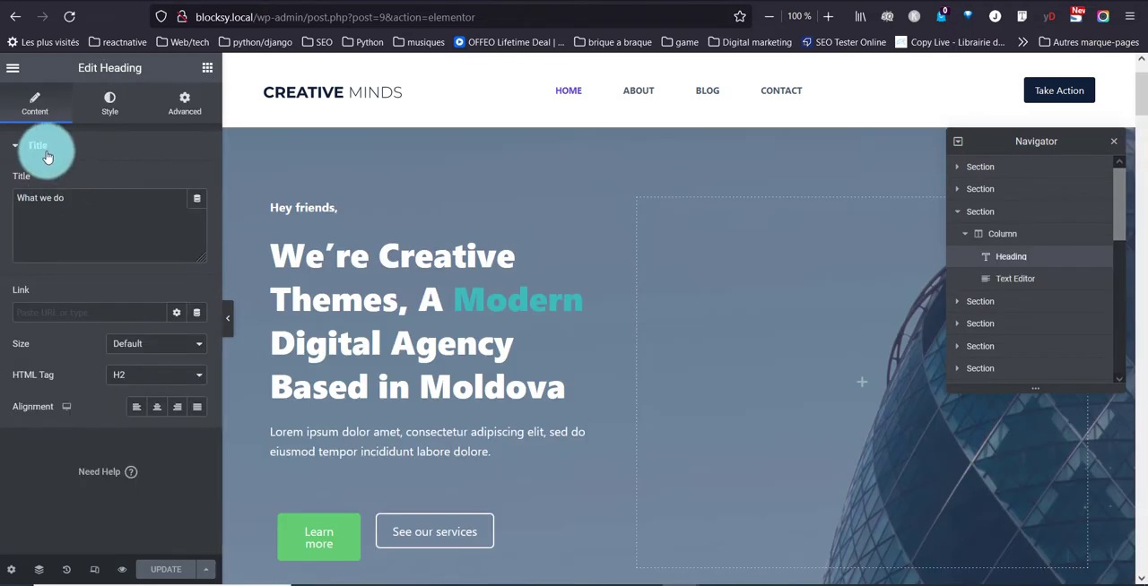
left_click(105, 108)
left_click(109, 103)
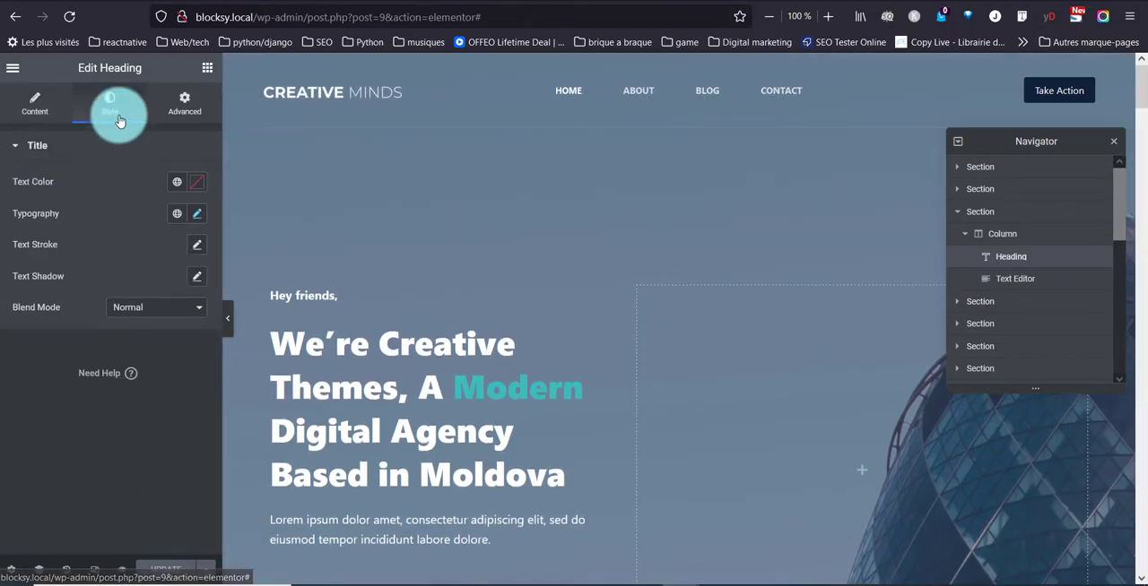
left_click(35, 107)
left_click(87, 212)
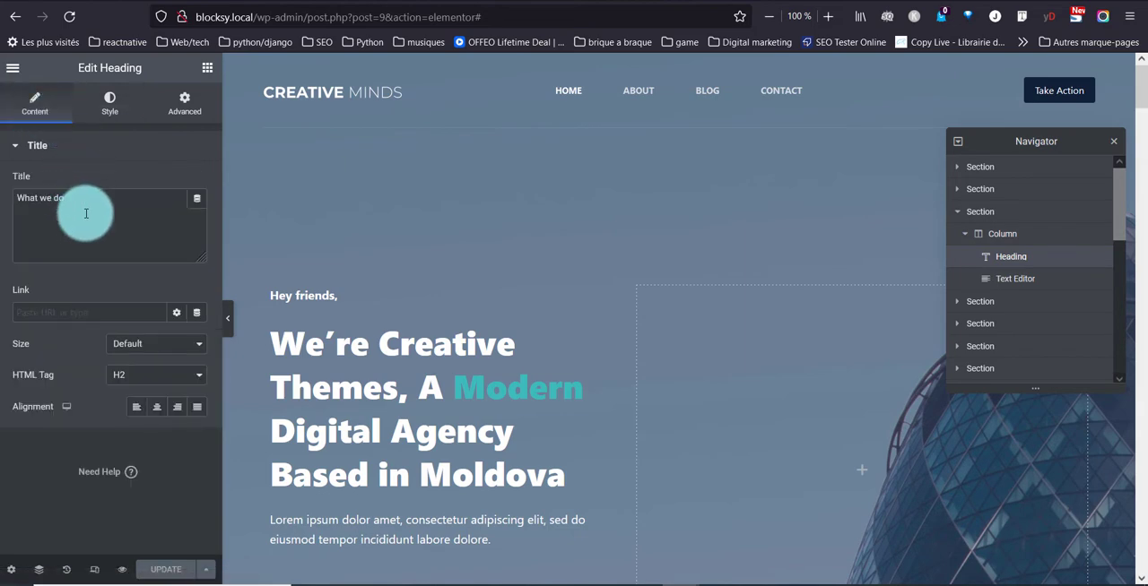
Switch to the W3Schools HTML CSS page and copy the opening tag <p style="color:red;"> from the inline CSS example.
left_click(414, 256)
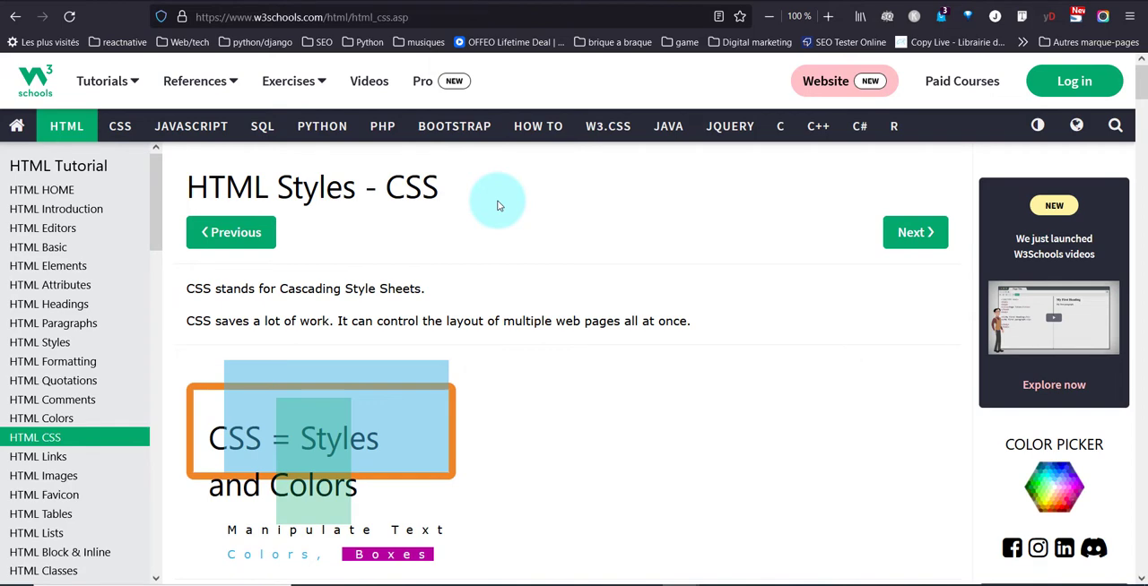
scroll(495, 204, "down", 3)
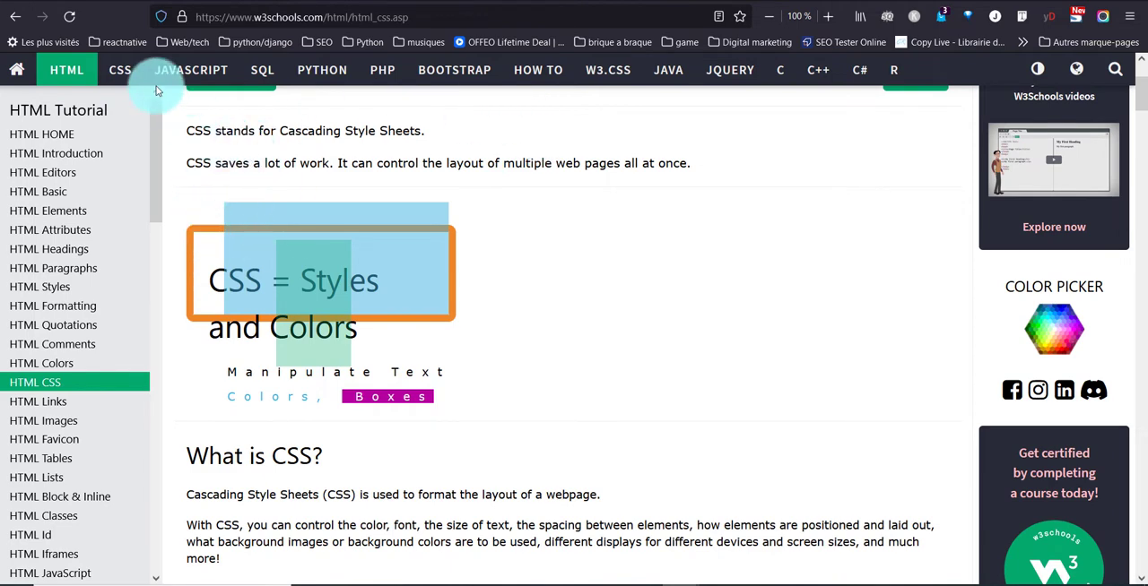
scroll(646, 244, "down", 10)
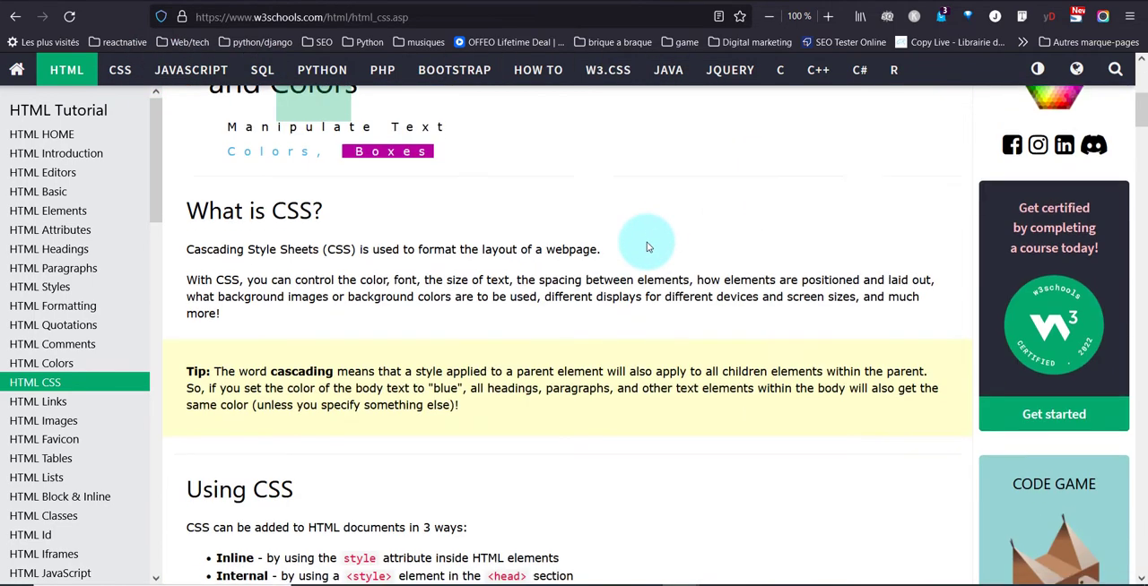
scroll(646, 244, "down", 3)
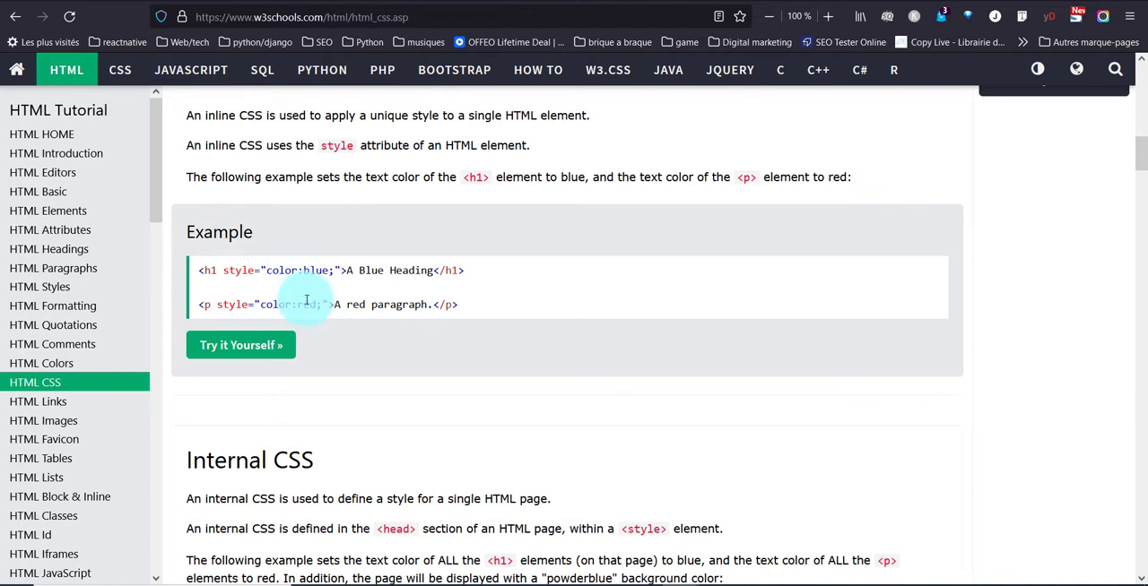
left_click_drag(337, 304, 199, 304)
key("ctrl+c")
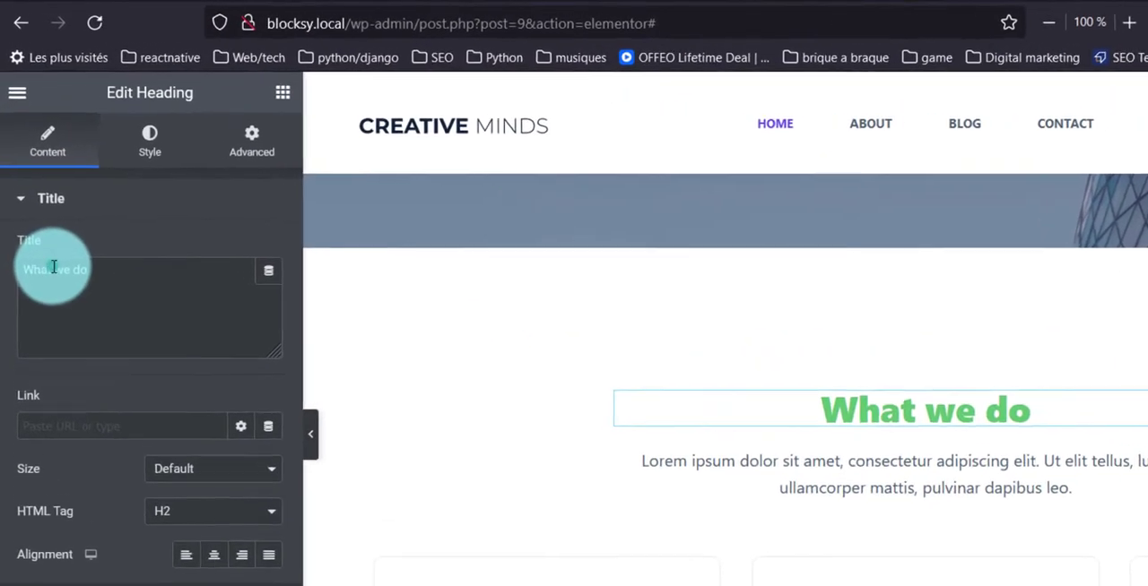
Back in Elementor, paste the copied tag before "we do" in the heading title and change its element from p to span.
left_click(54, 266)
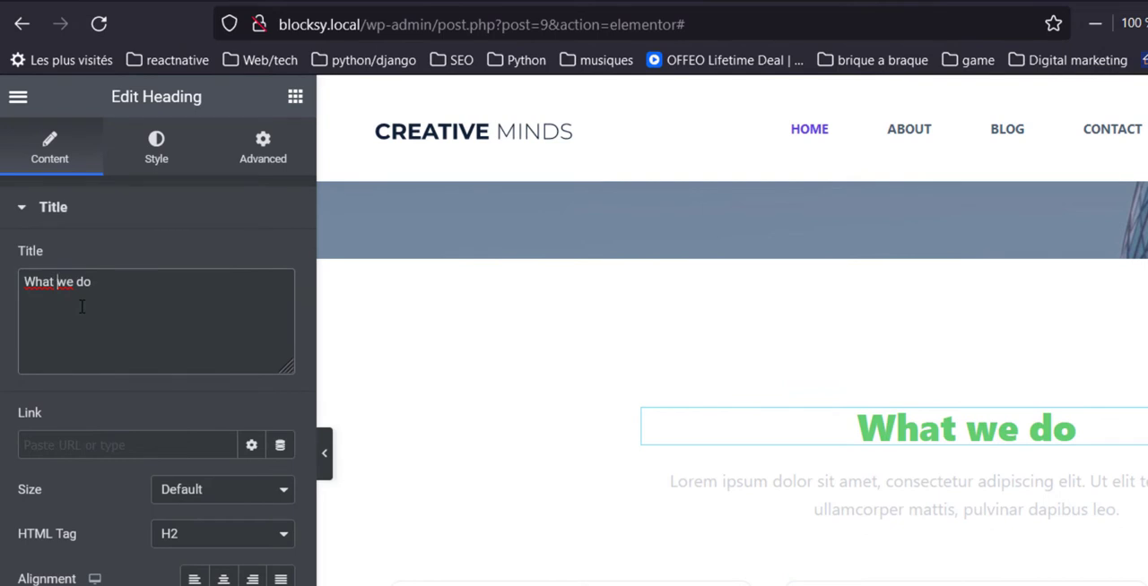
key("ctrl+v")
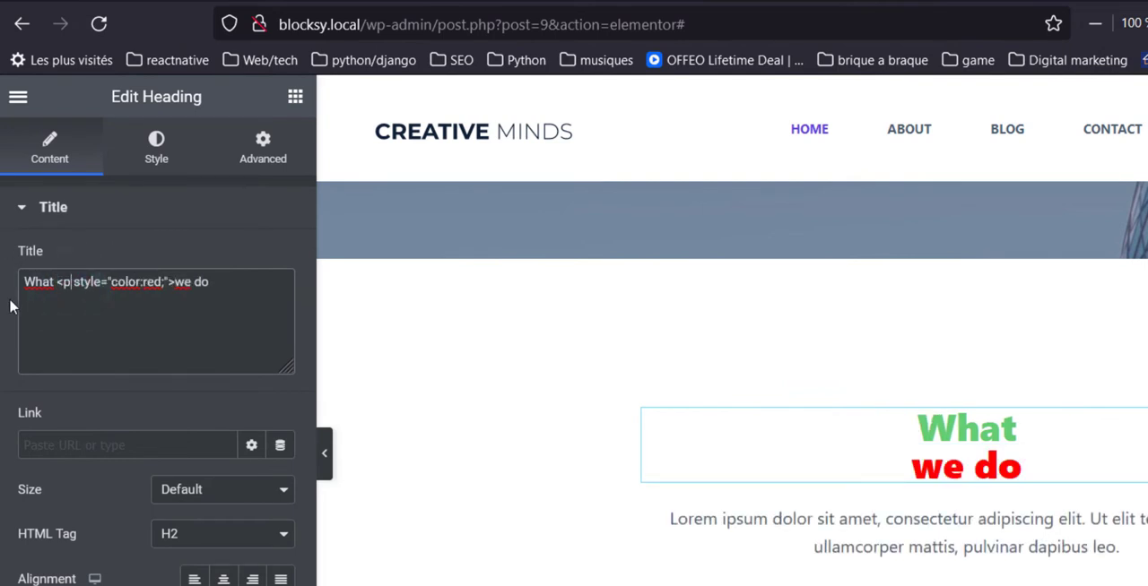
key("BackSpace")
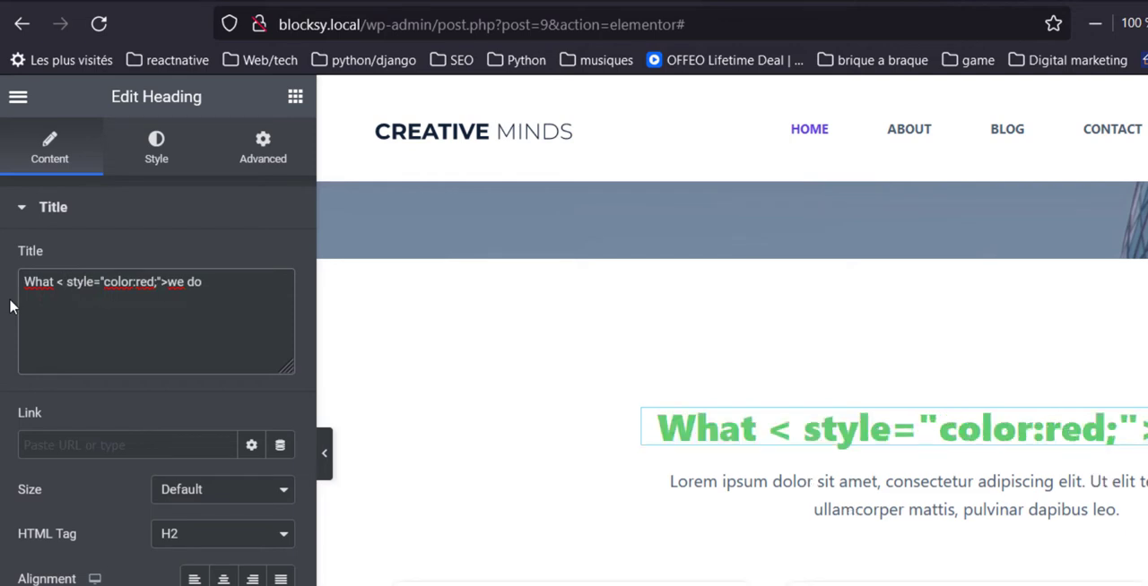
type("span")
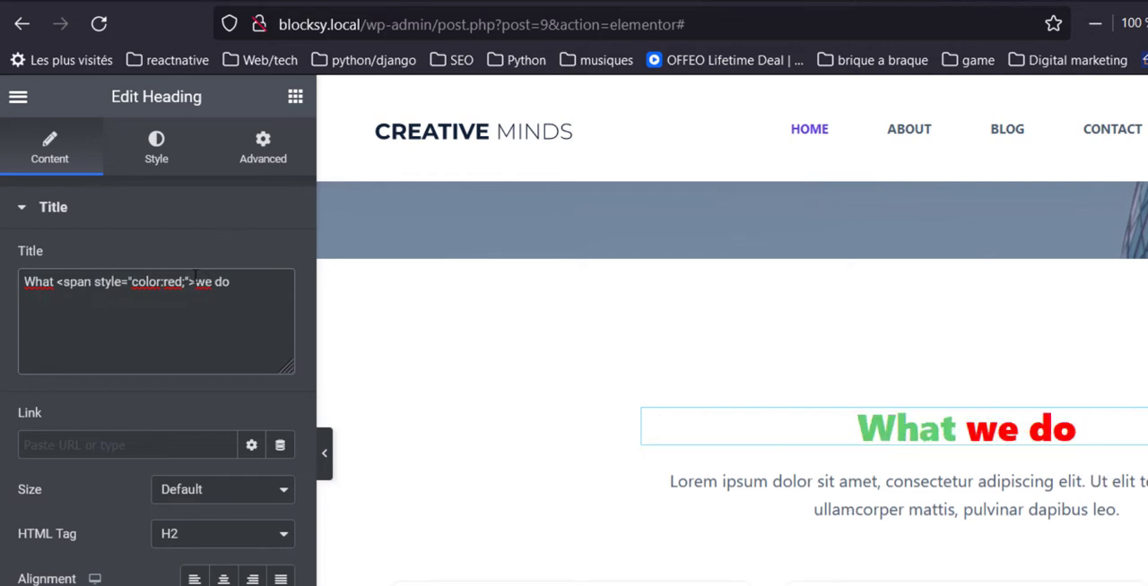
Limit the coloured span to the word "we" by adding a closing </span> before "do" in the heading title.
left_click(57, 282)
left_click(192, 282)
left_click(215, 285)
type("<")
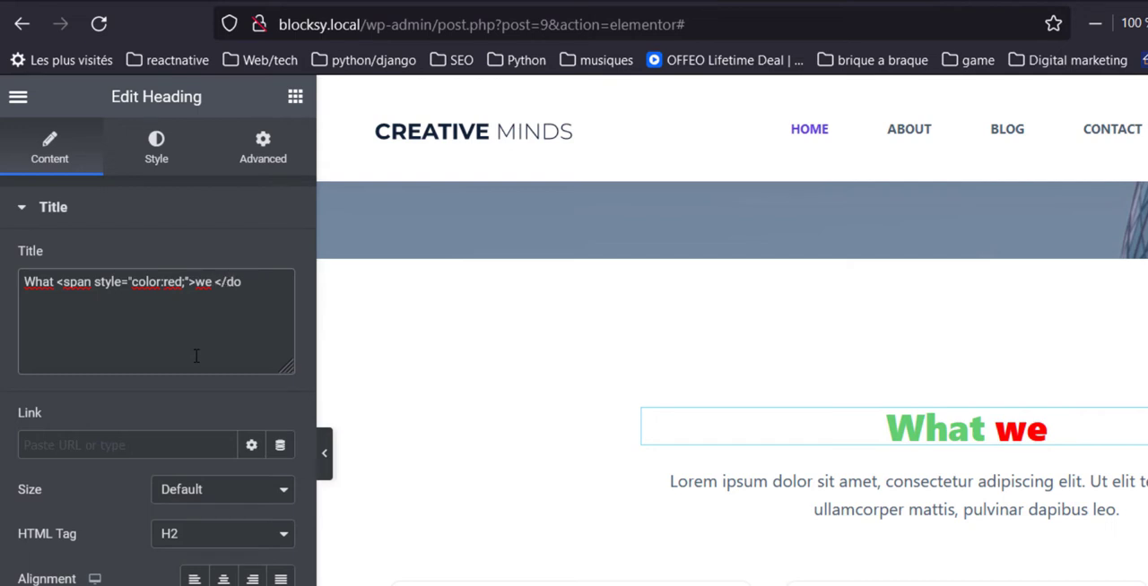
type("/span>")
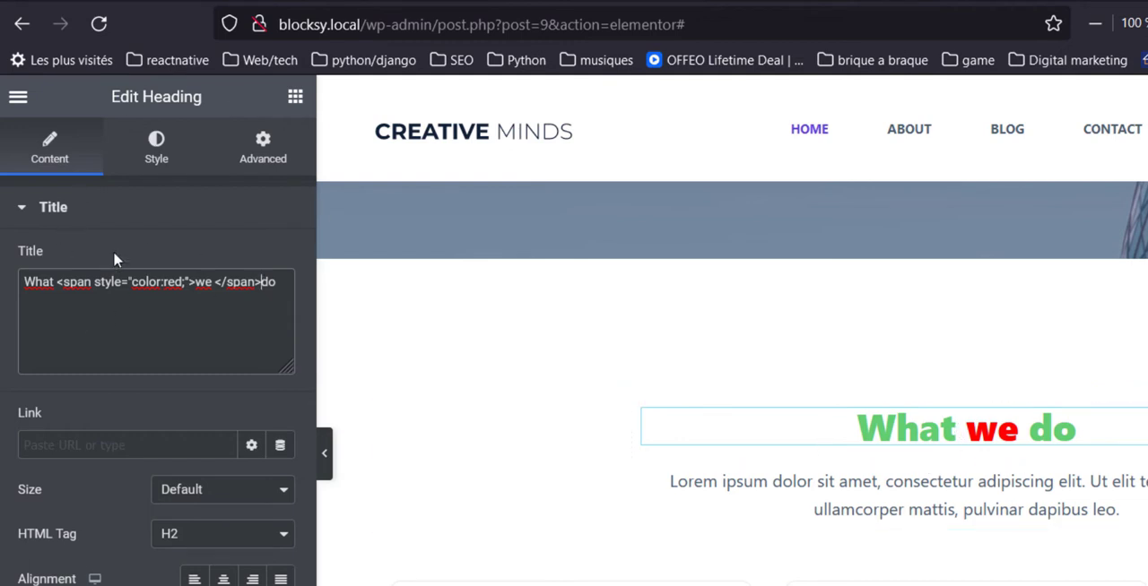
Replace the colour value in the heading's span style with #3cbabb.
double_click(65, 283)
left_click(107, 282)
left_click(151, 296)
key("BackSpace")
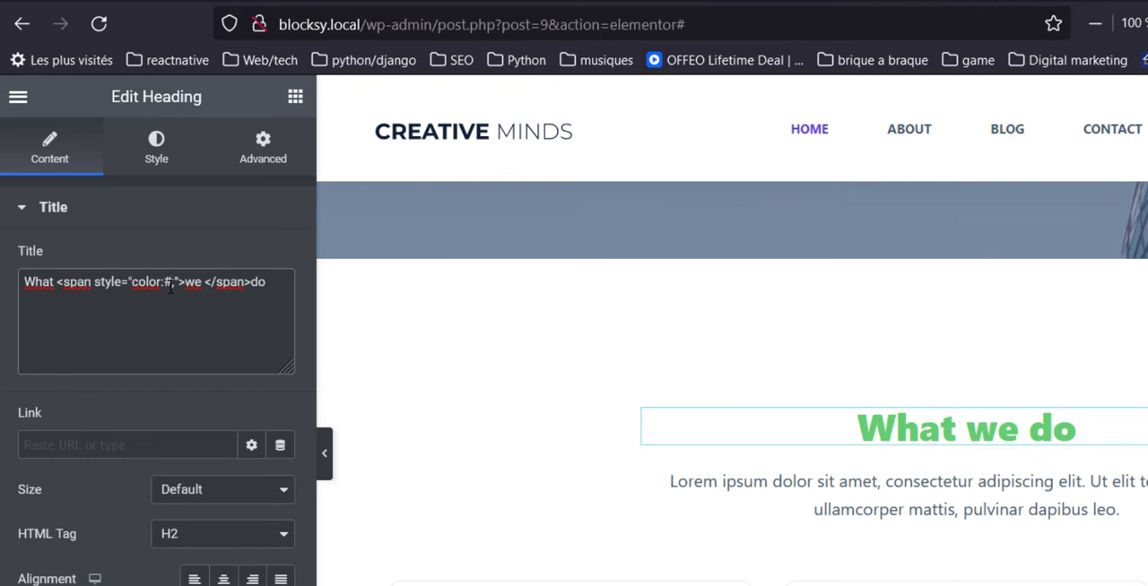
type("#3cbab")
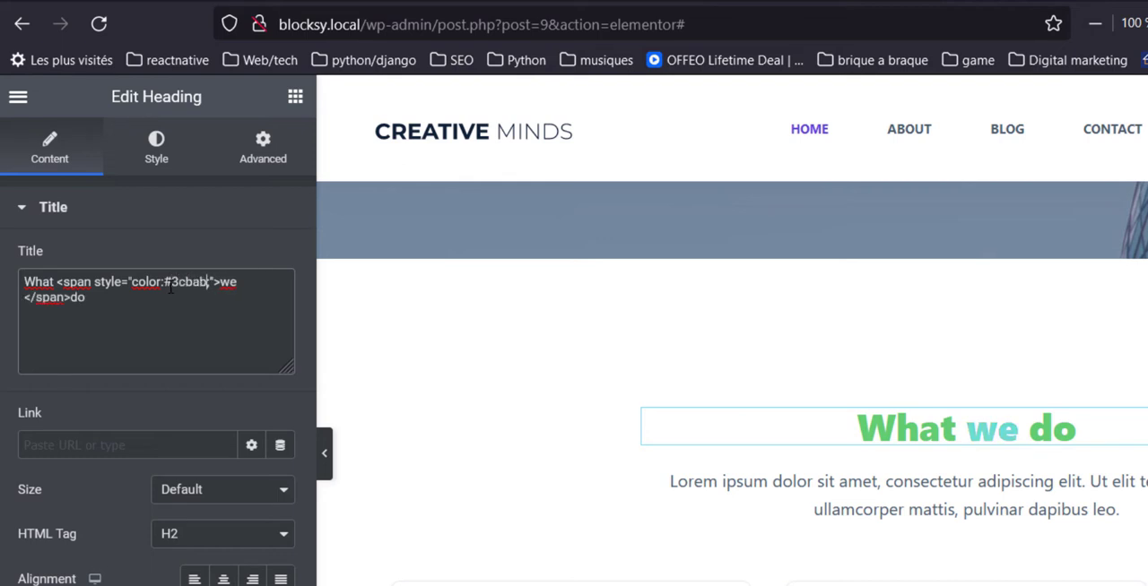
type("b;")
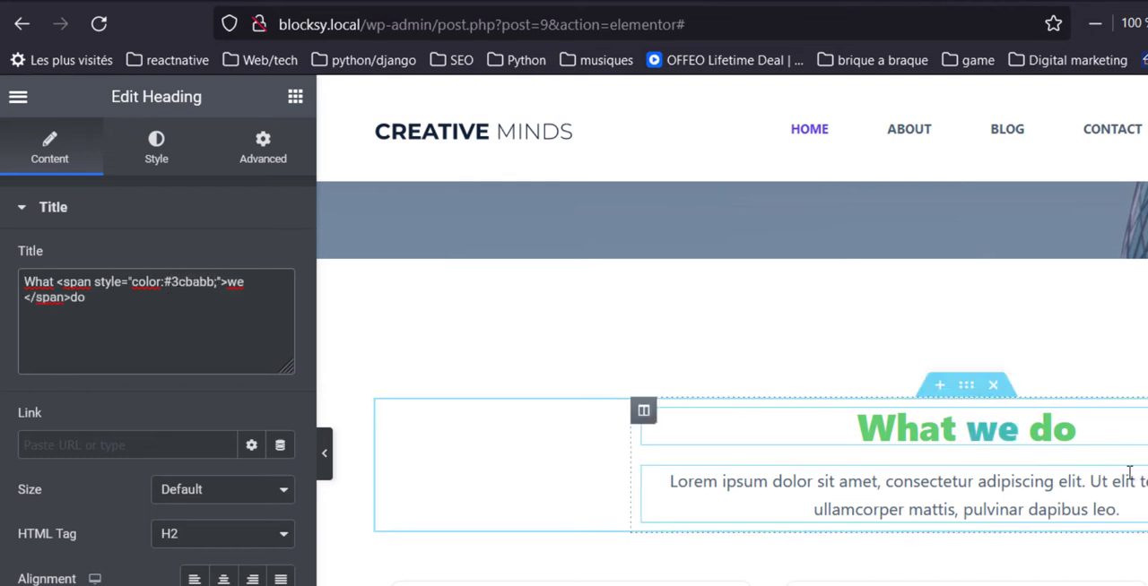
Look through the W3Schools examples of internal CSS, external CSS and font properties, and return to the Elementor page.
key("ctrl+Tab")
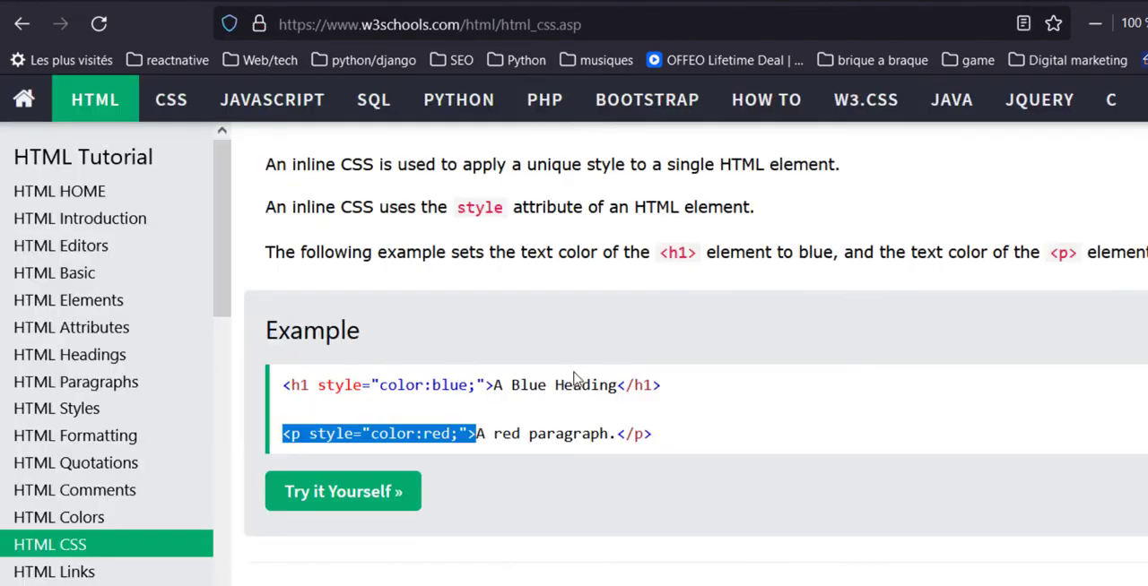
scroll(576, 378, "down", 8)
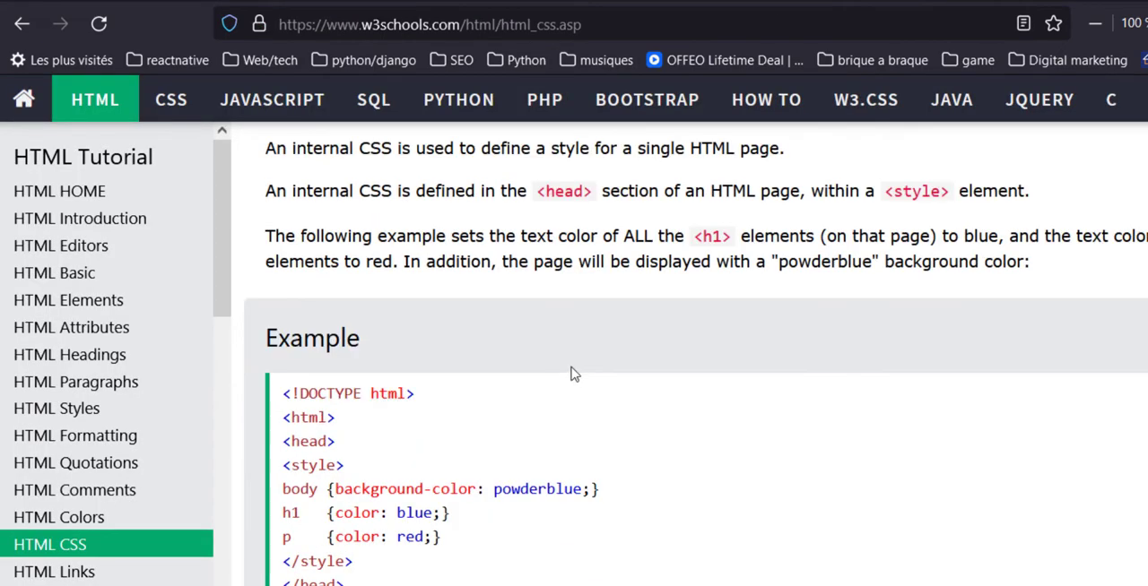
scroll(712, 253, "down", 8)
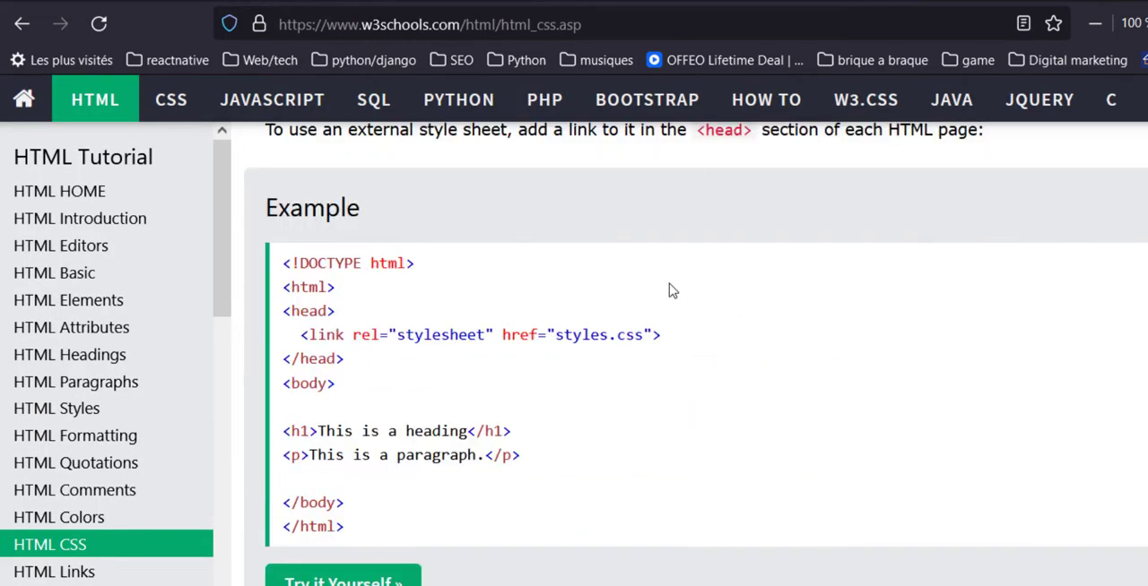
scroll(655, 367, "down", 12)
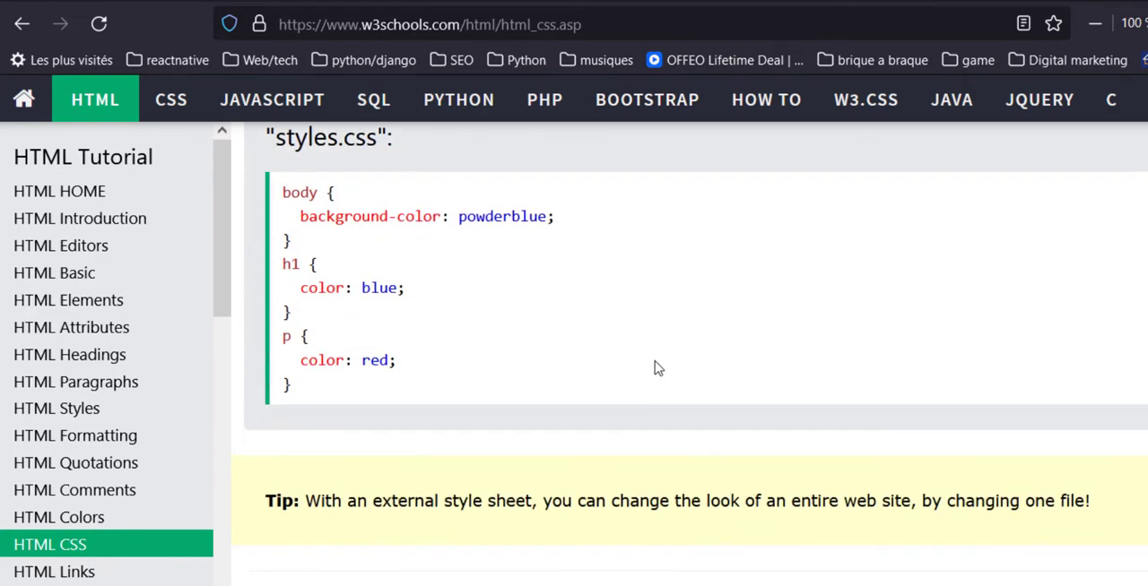
scroll(650, 359, "down", 1)
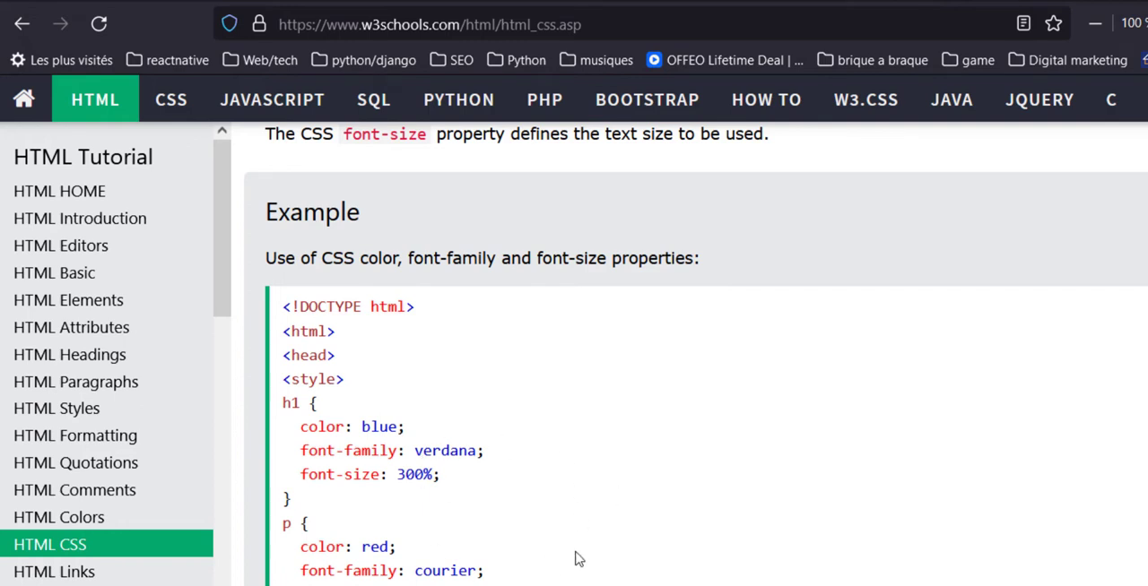
scroll(578, 560, "down", 2)
key("ctrl+Tab")
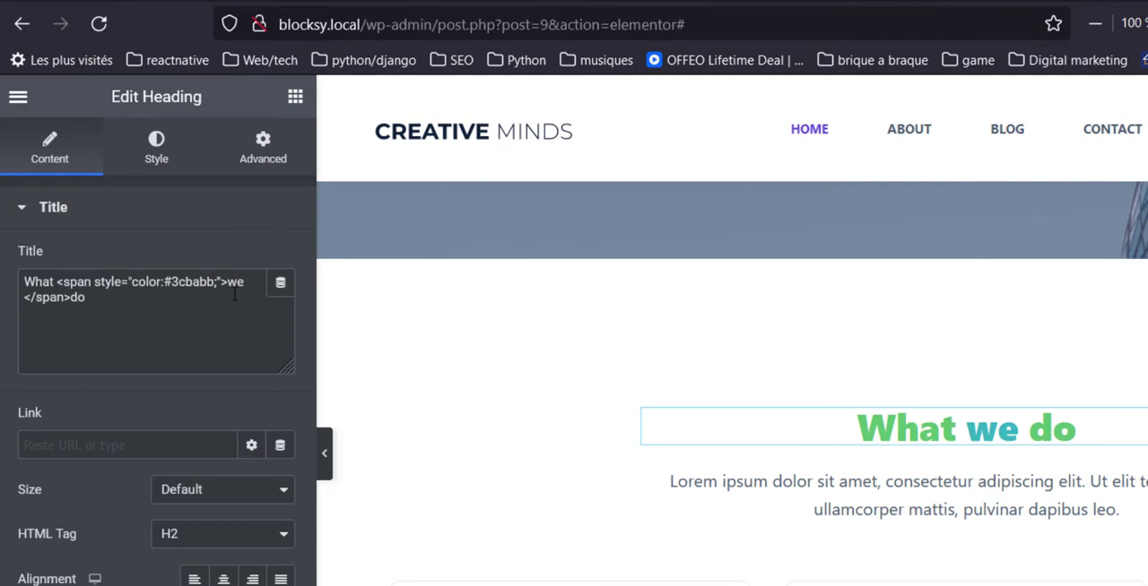
Copy the heading's opening span tag with colour #3cbabb and paste it before "consectetur" in the HTML of the paragraph below the heading.
left_click_drag(227, 283, 57, 282)
key("ctrl+c")
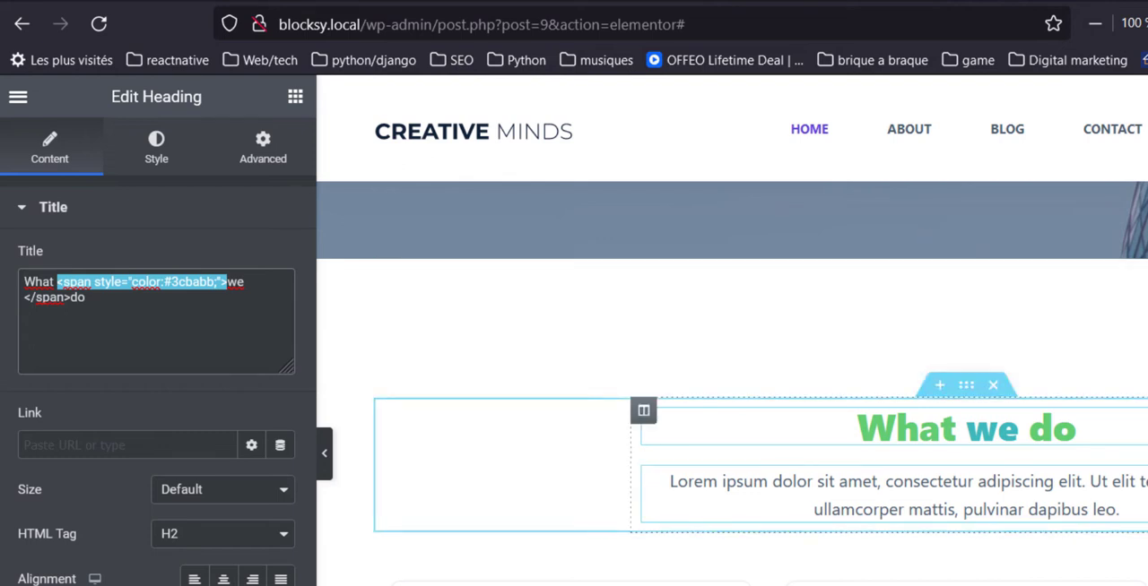
left_click(1131, 495)
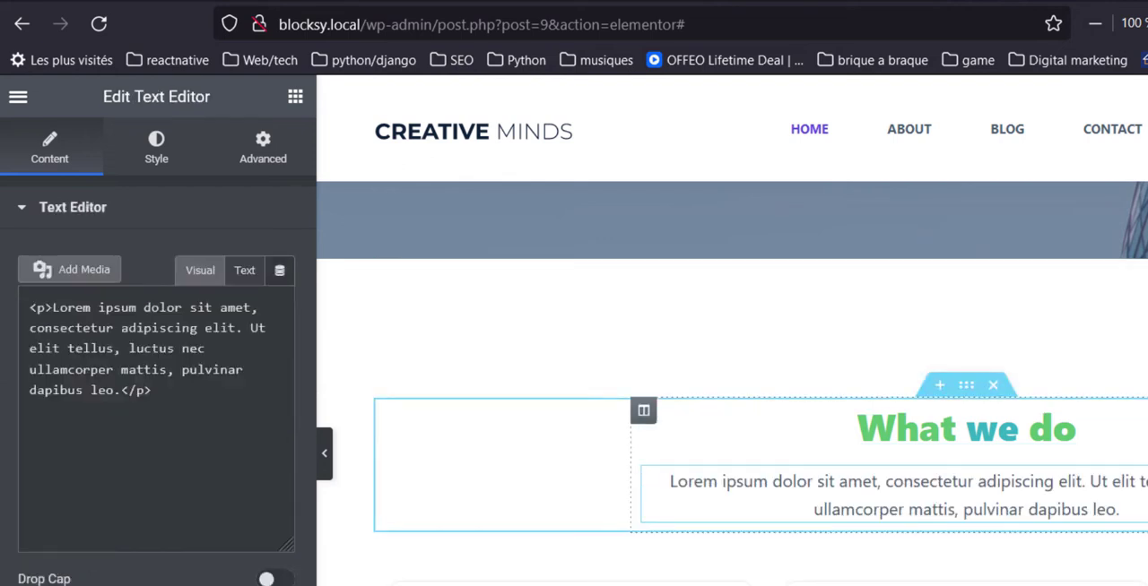
left_click(122, 512)
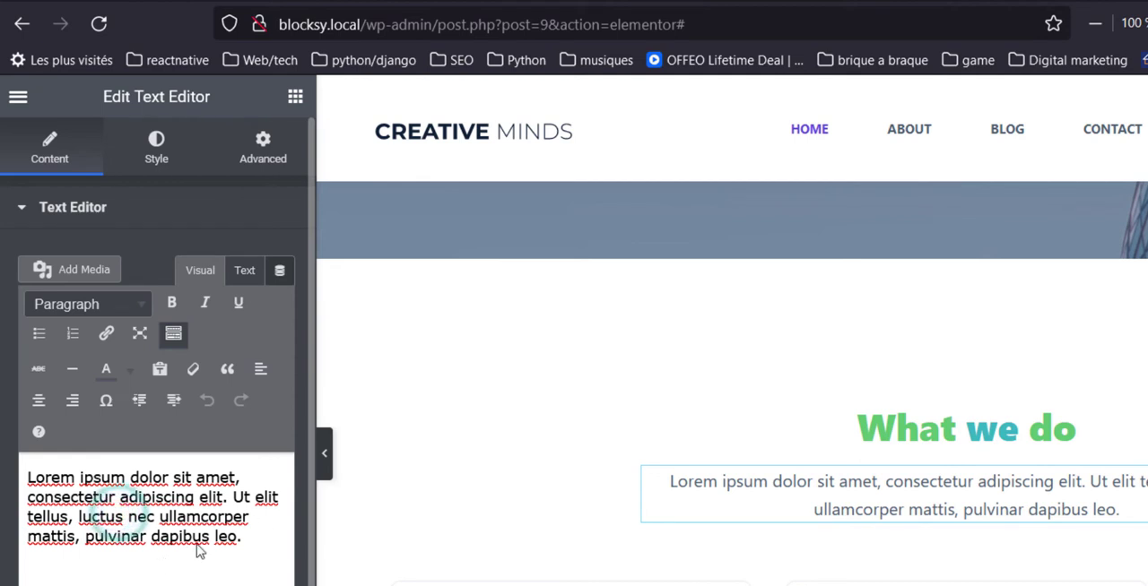
left_click(244, 271)
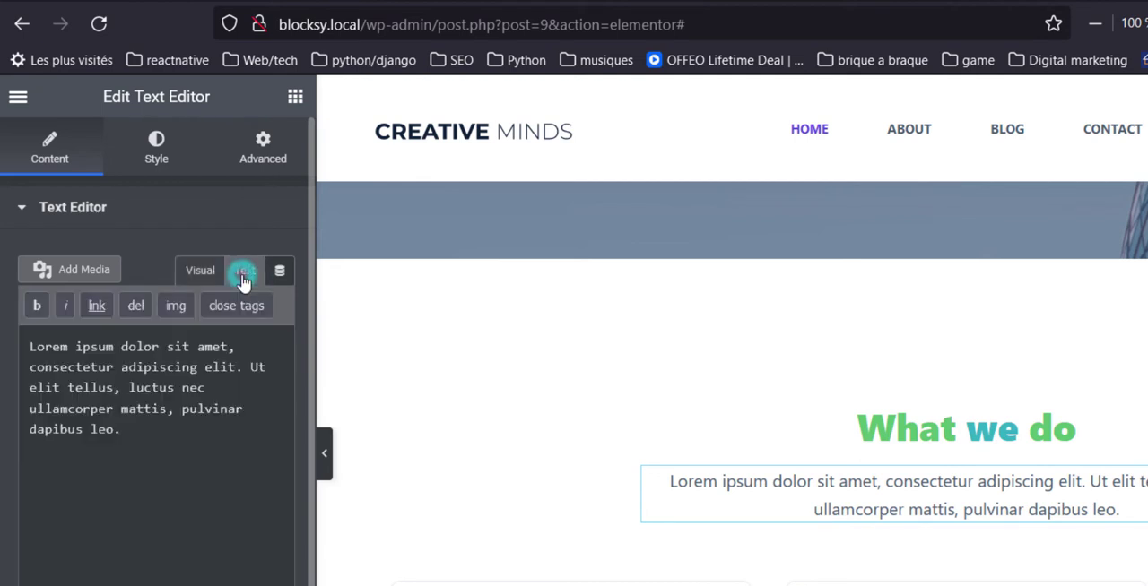
left_click(31, 364)
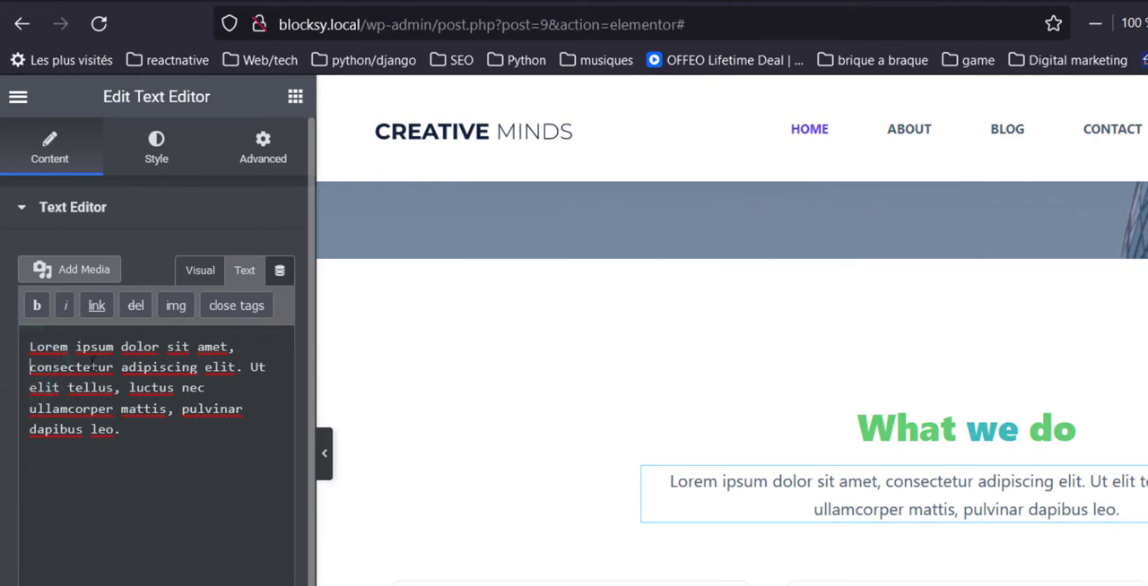
key("ctrl+v")
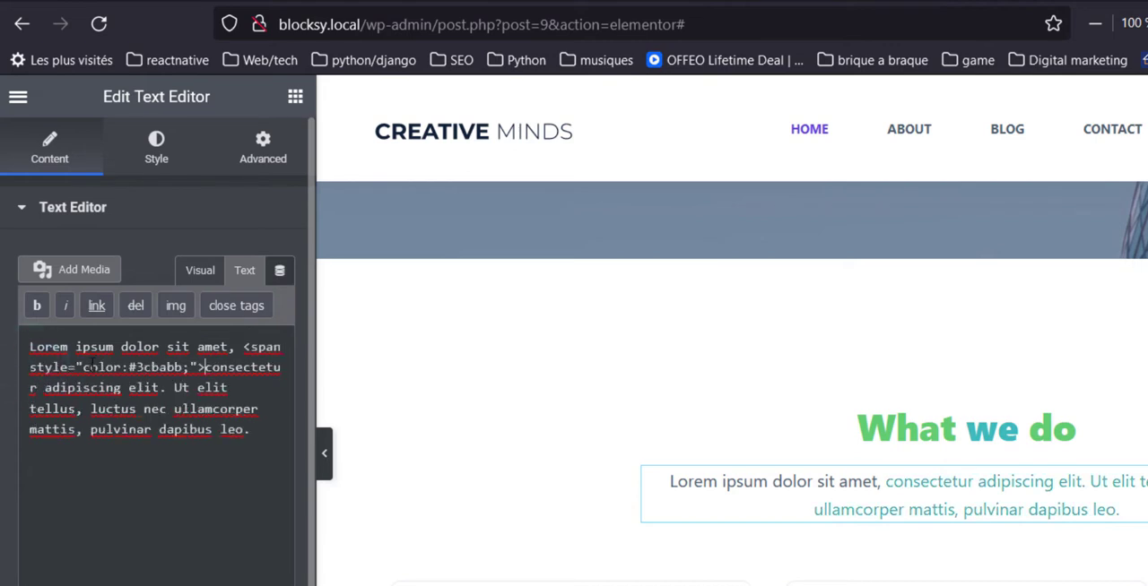
Limit the paragraph's coloured span to "consectetur" by adding a closing </span> before "adipiscing", and update the page.
left_click(43, 387)
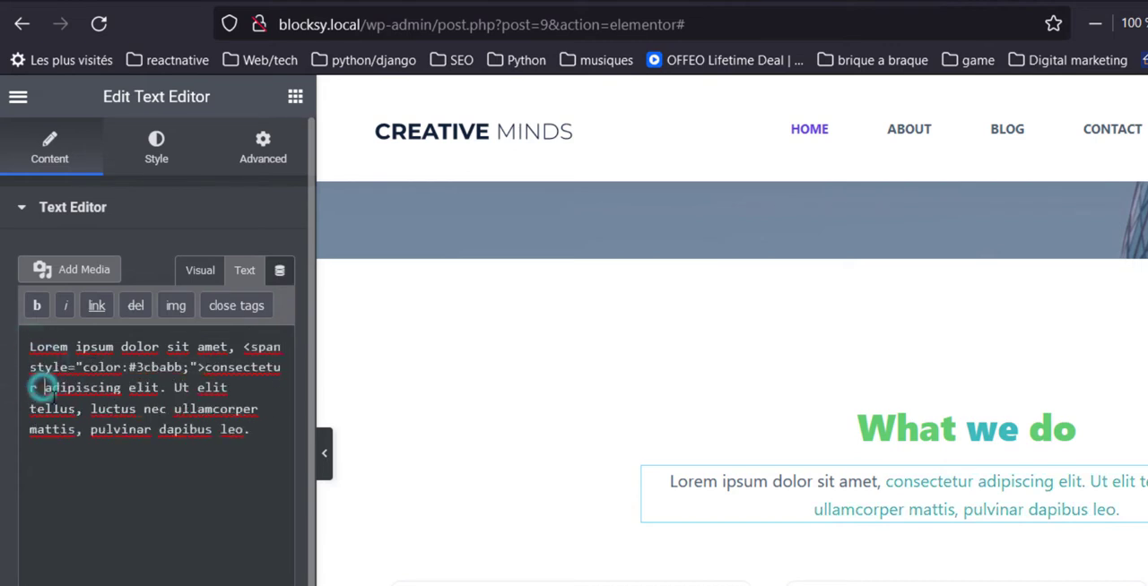
type("</")
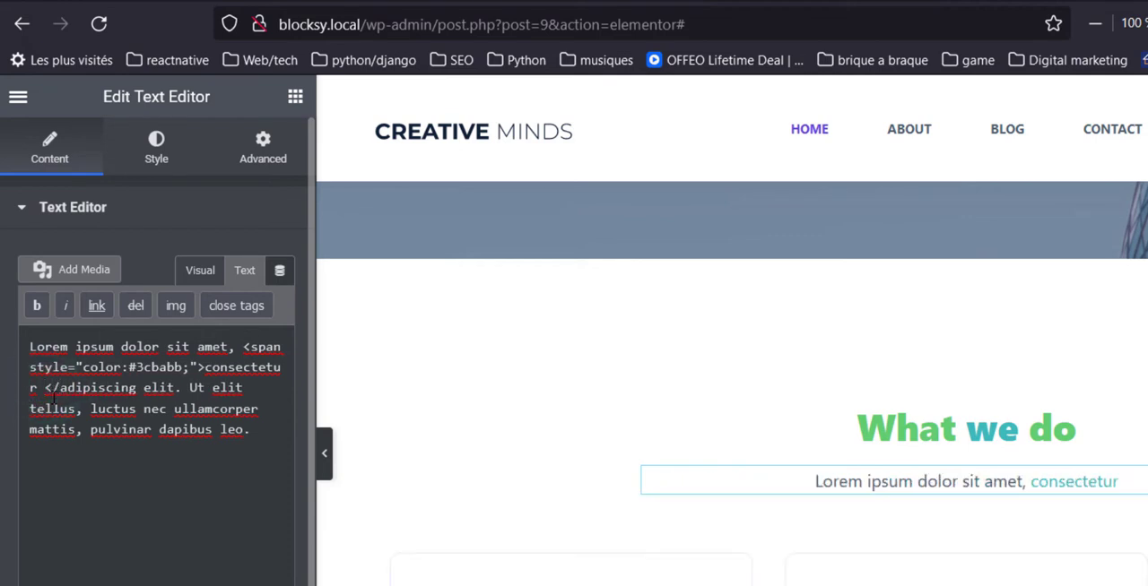
type("span")
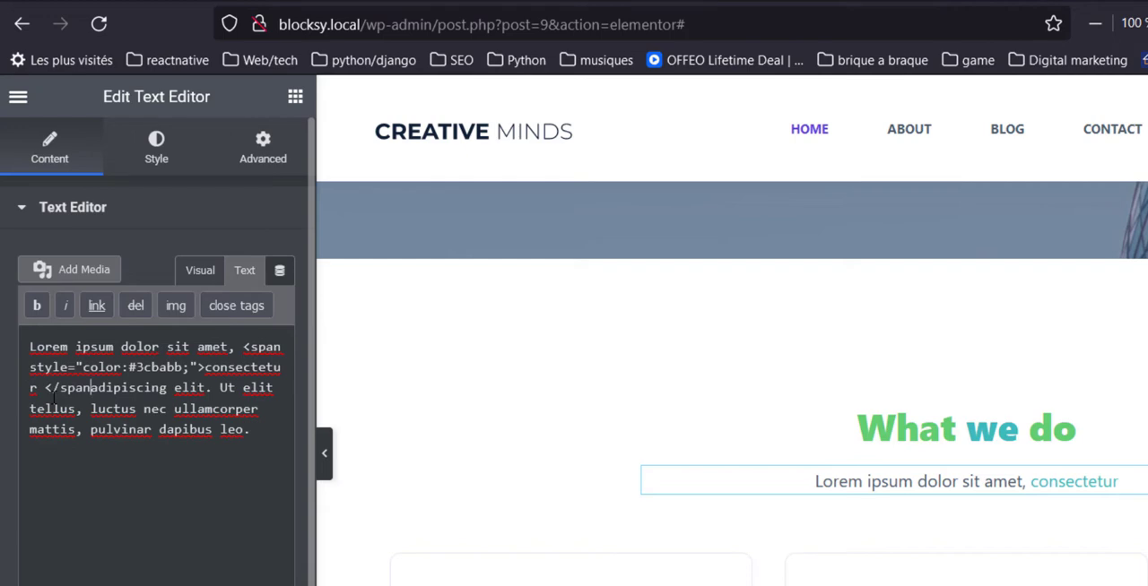
type(">")
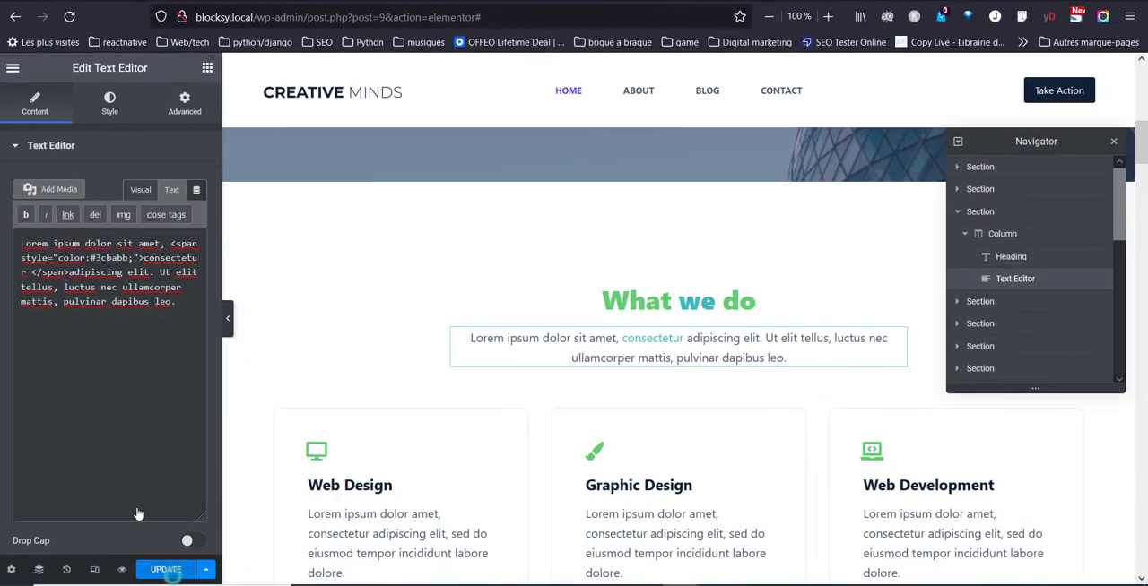
left_click(167, 570)
View the published home page and check the coloured words in the "What we do" section.
left_click(26, 96)
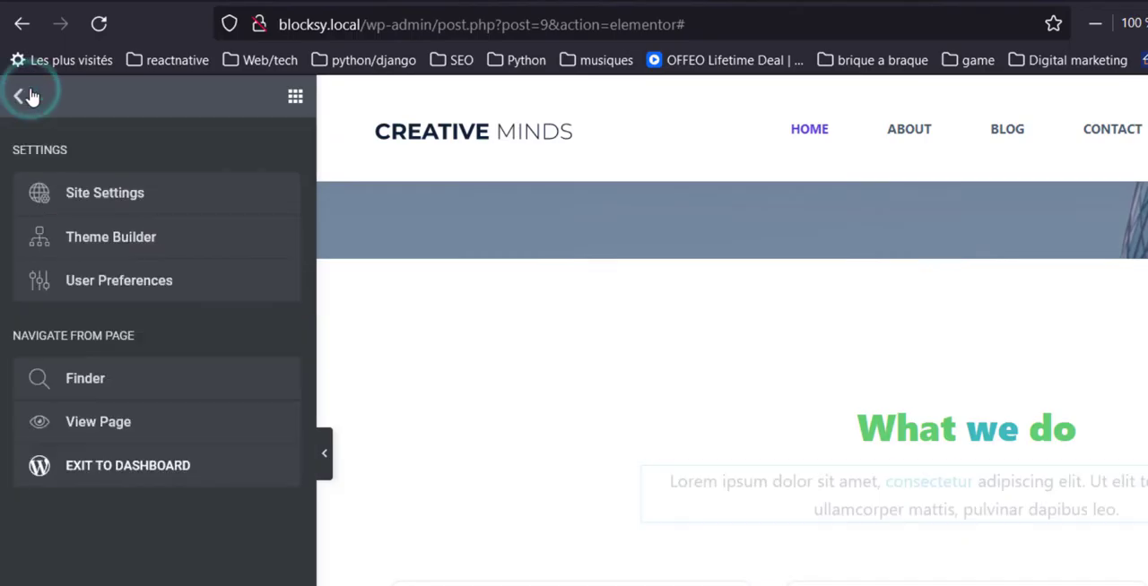
left_click(141, 419)
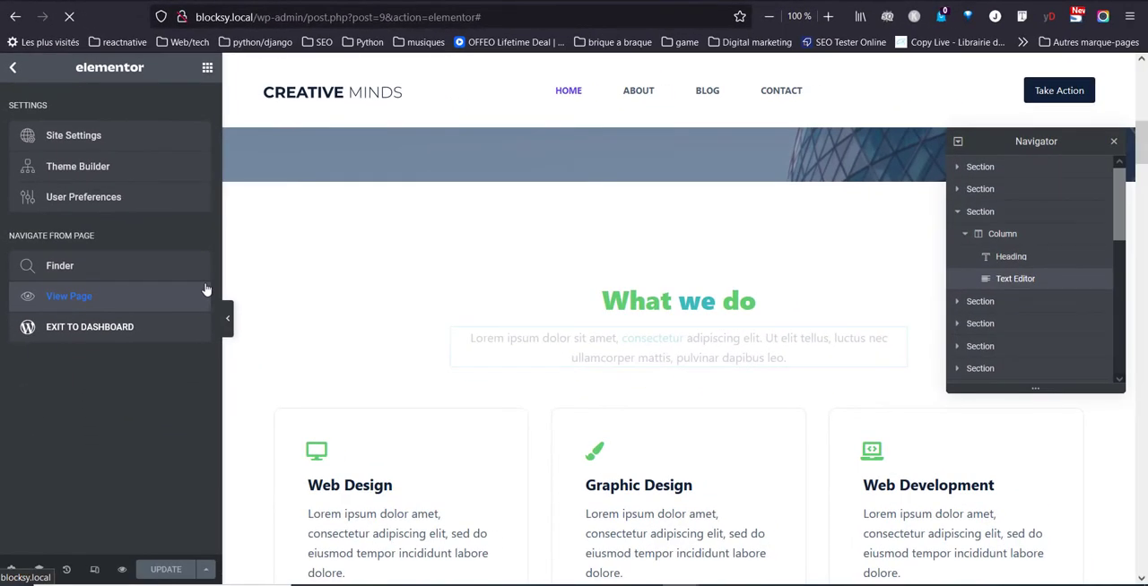
scroll(238, 215, "down", 5)
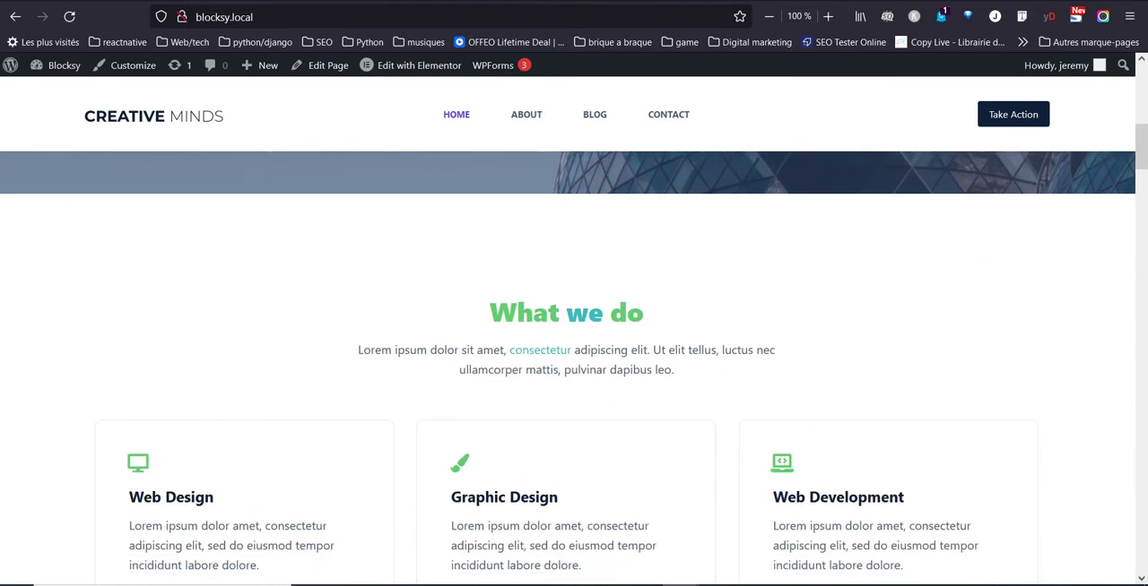
Switch to the Sample Page block editor and open the quote block containing the word "bike" for HTML editing.
key("ctrl+Tab")
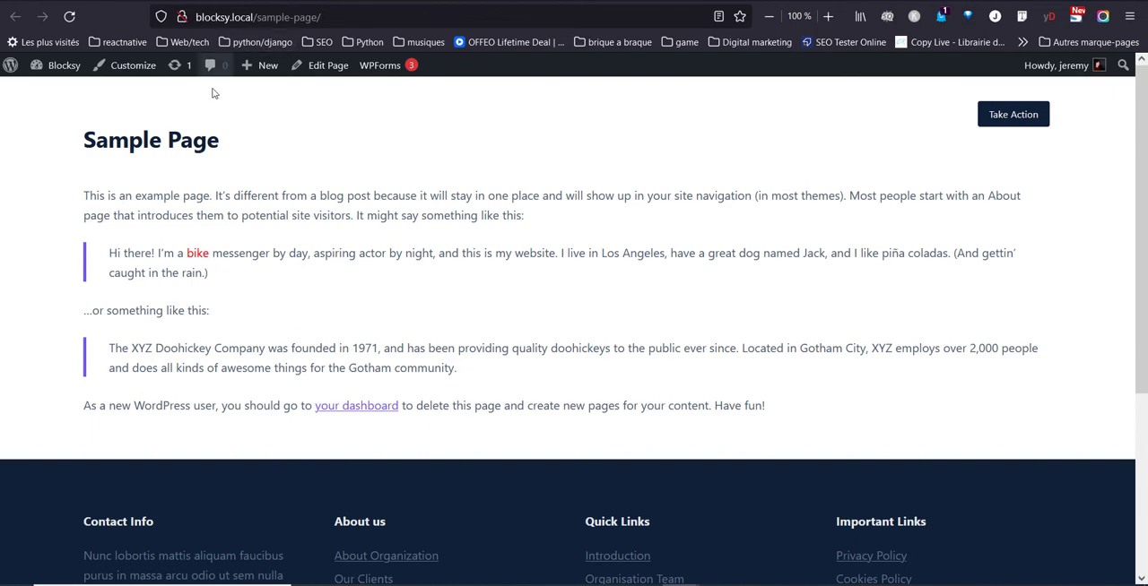
key("ctrl+Tab")
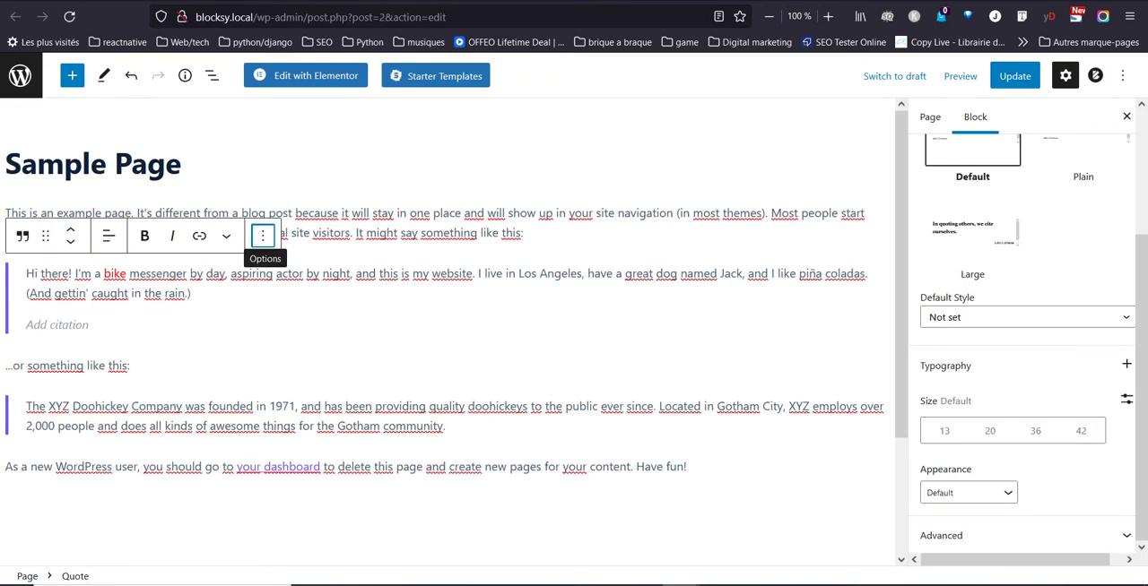
left_click(507, 279)
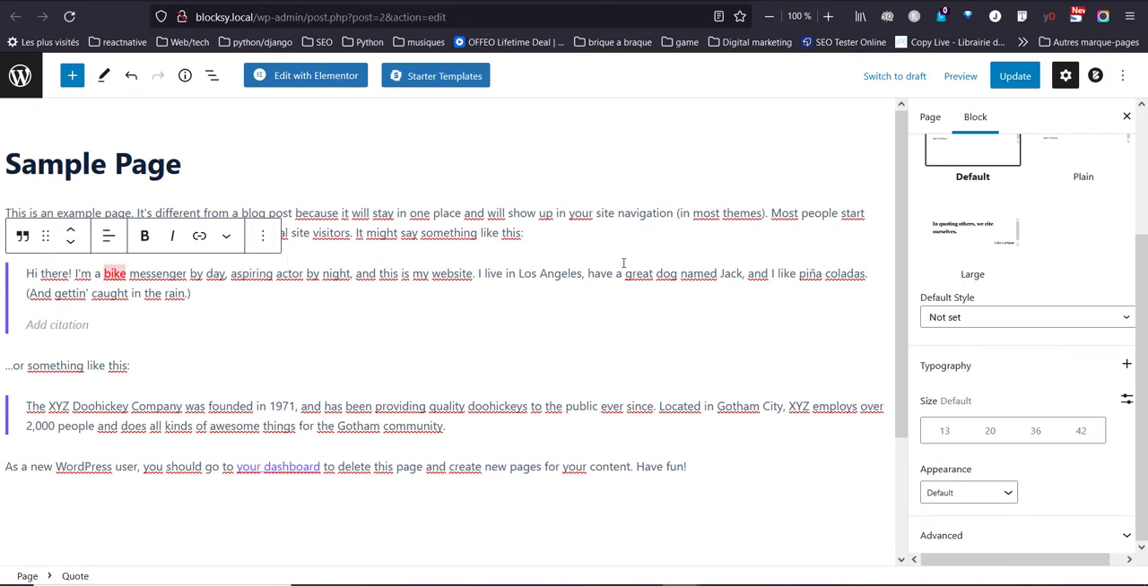
left_click(556, 275)
left_click(259, 244)
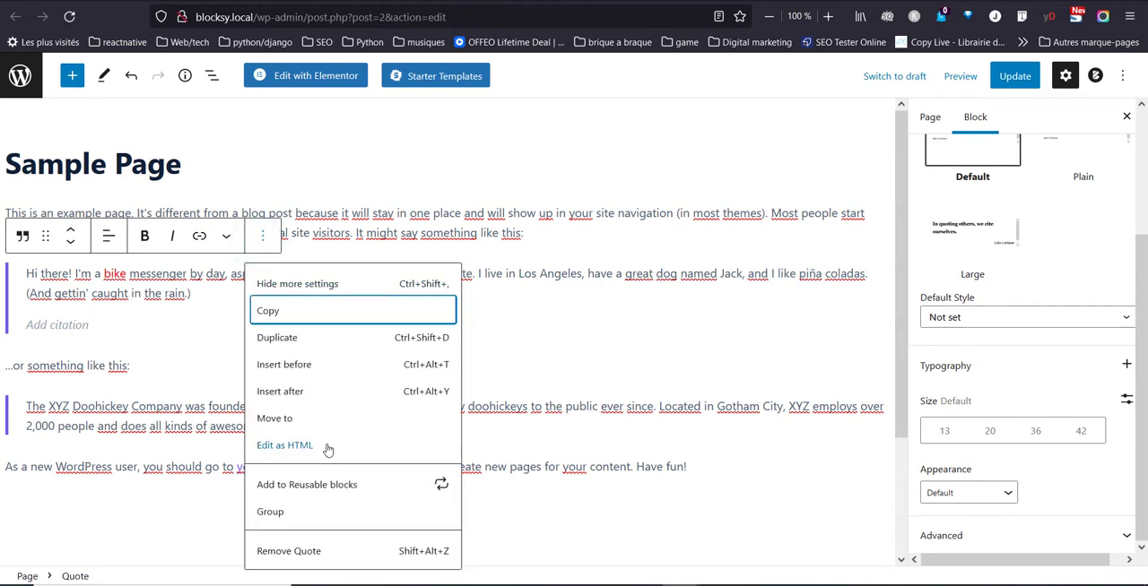
left_click(327, 447)
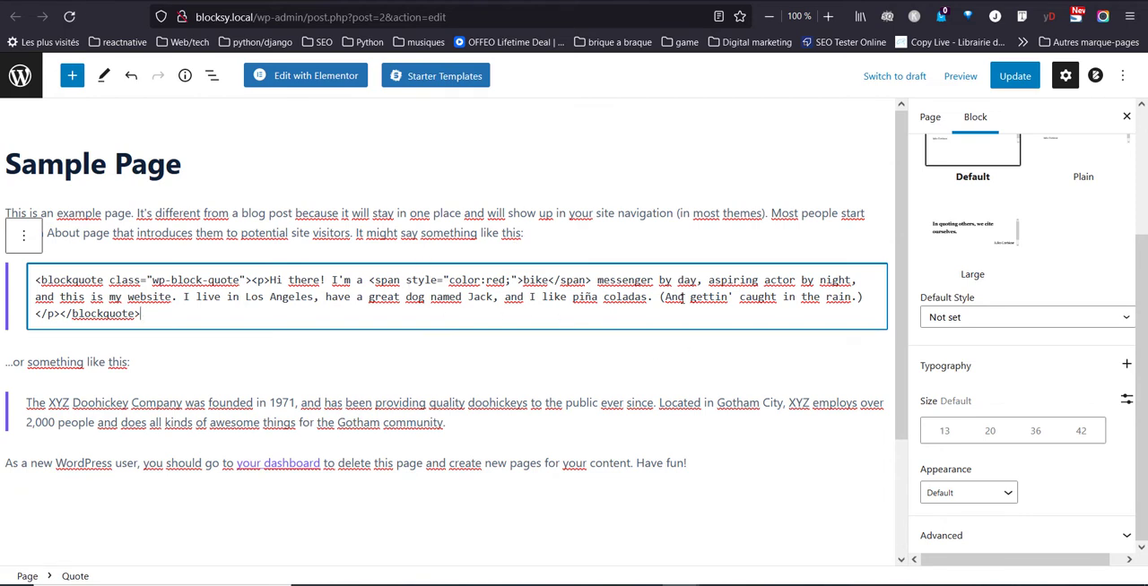
Wrap "Los Angeles" in the quote's HTML with the copied span tag of colour #3cbabb and a closing </span>.
left_click(243, 303)
key("ctrl+v")
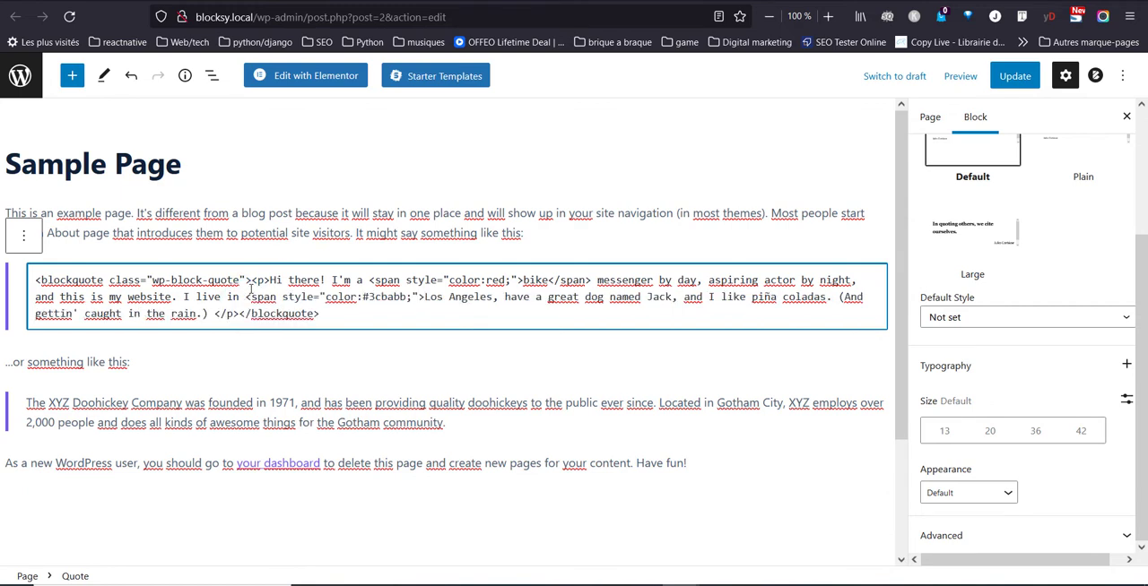
left_click_drag(245, 296, 427, 303)
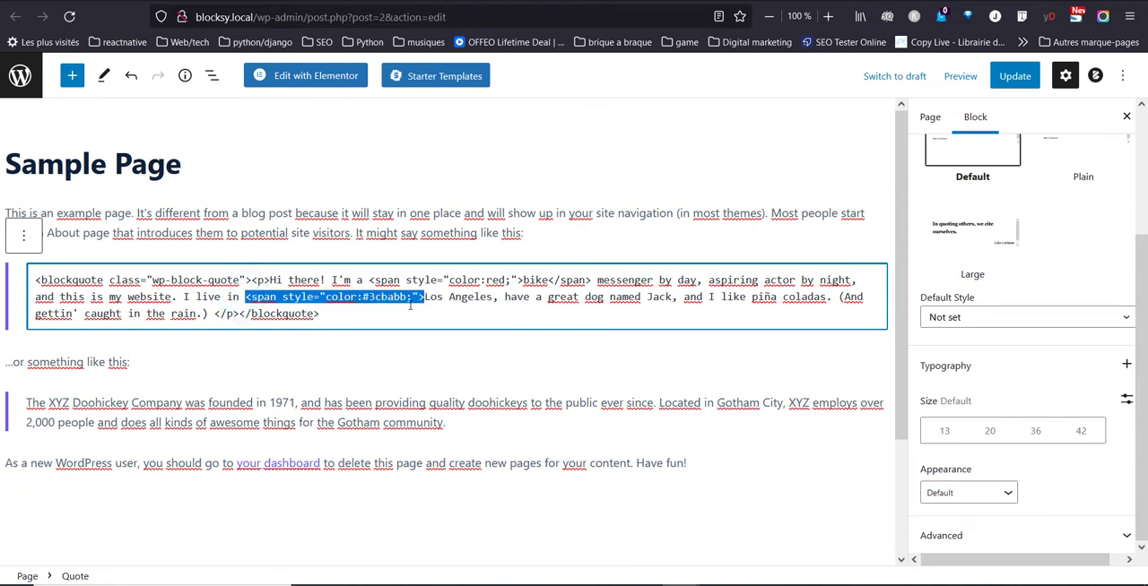
left_click(494, 297)
type("</")
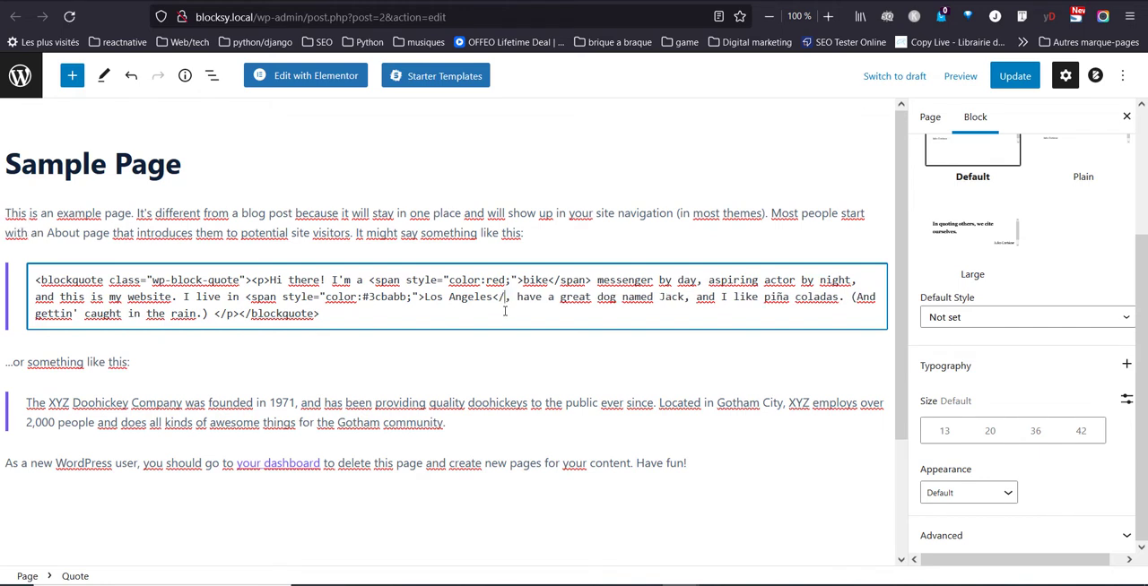
type("span>")
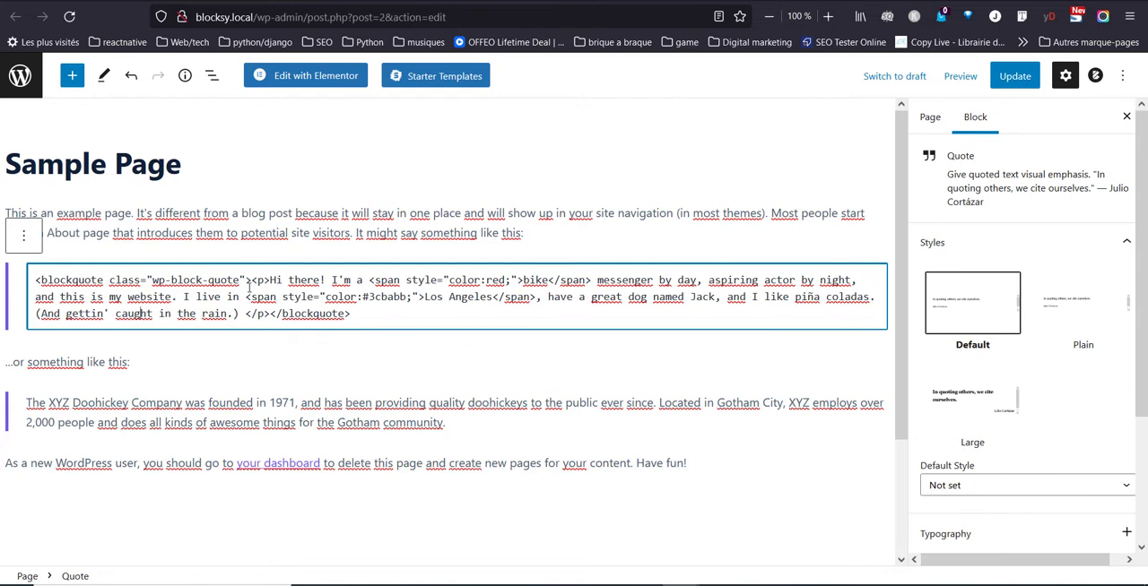
Update Sample Page with the quote block returned to visual editing, and reload its published version.
left_click(24, 237)
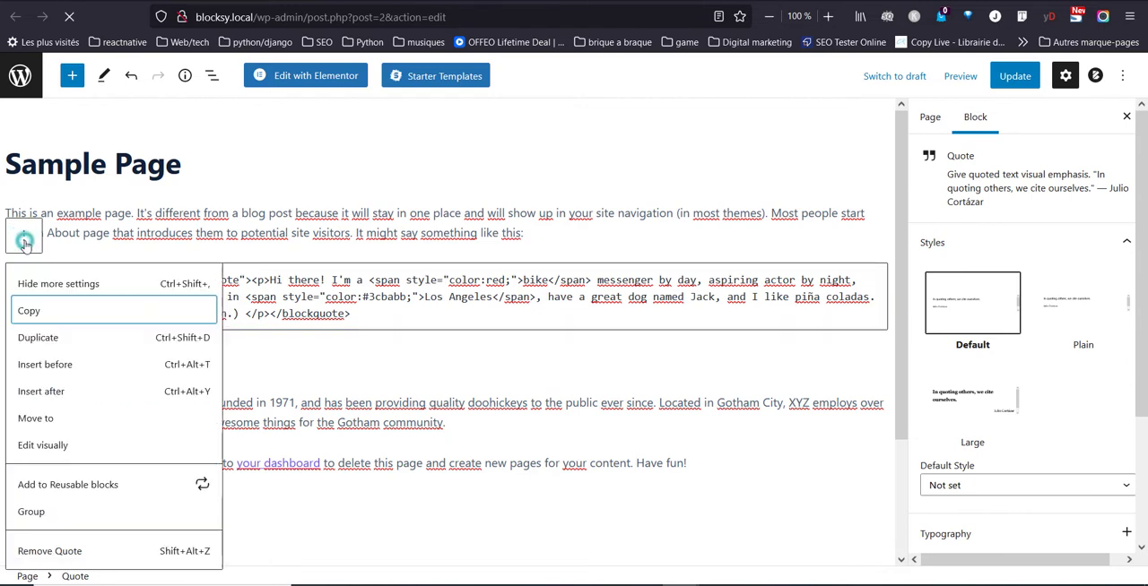
left_click(78, 445)
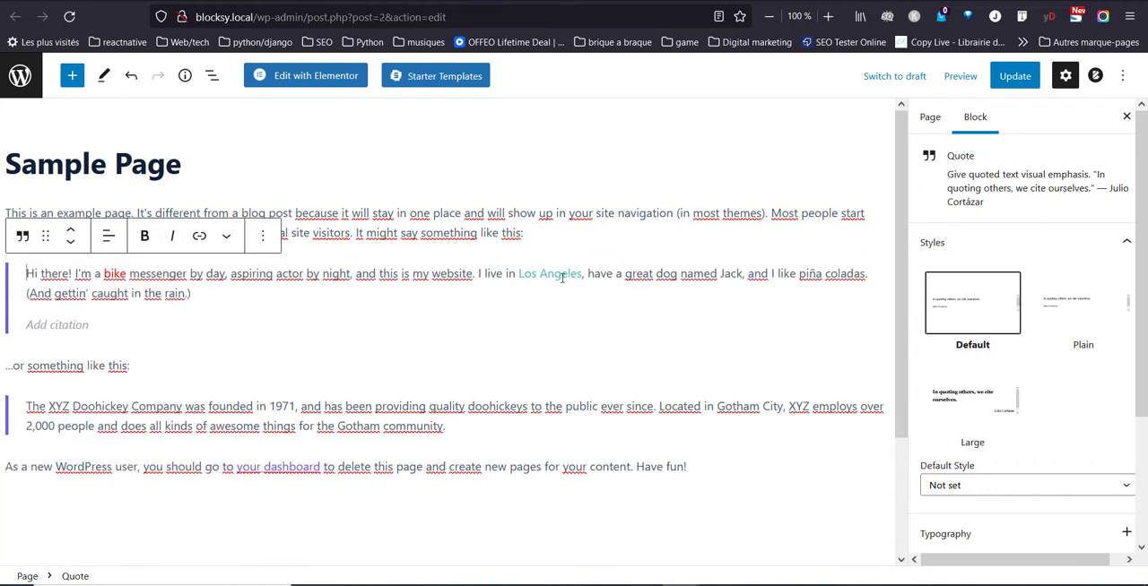
left_click(1015, 79)
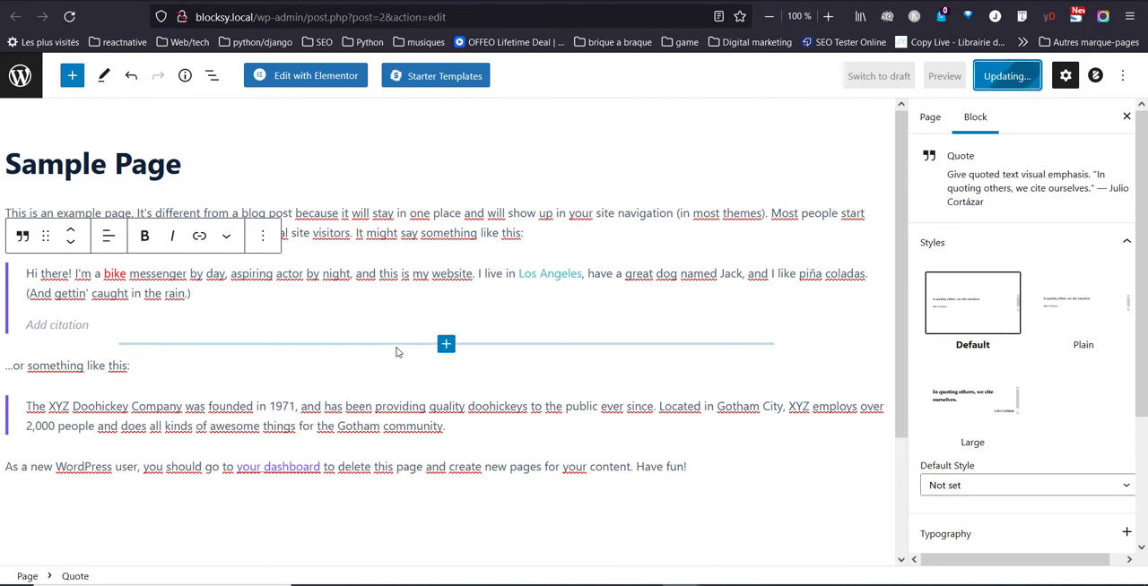
left_click(365, 3)
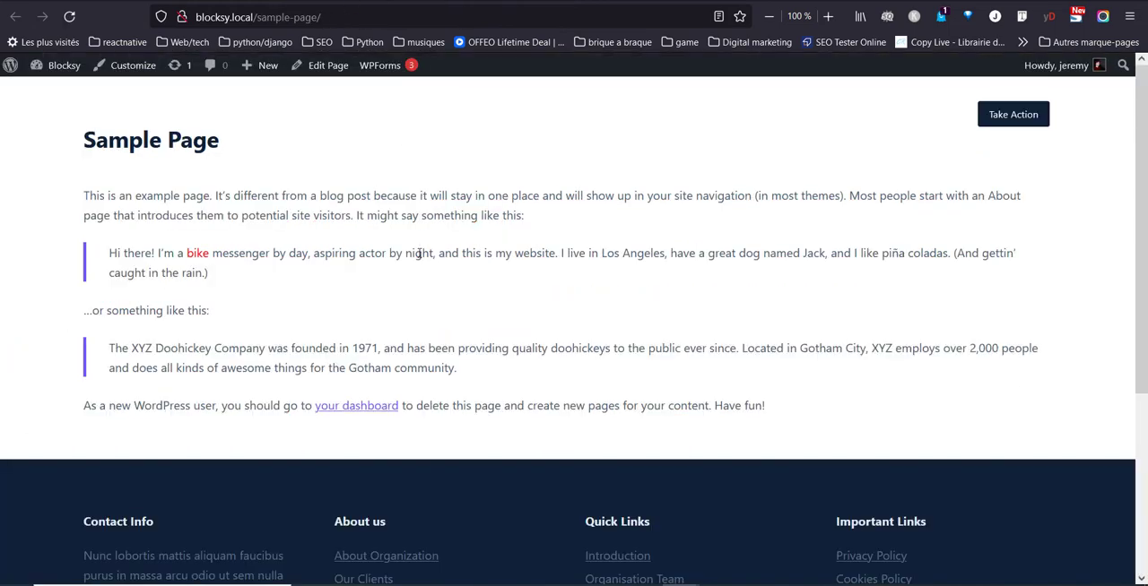
key("F5")
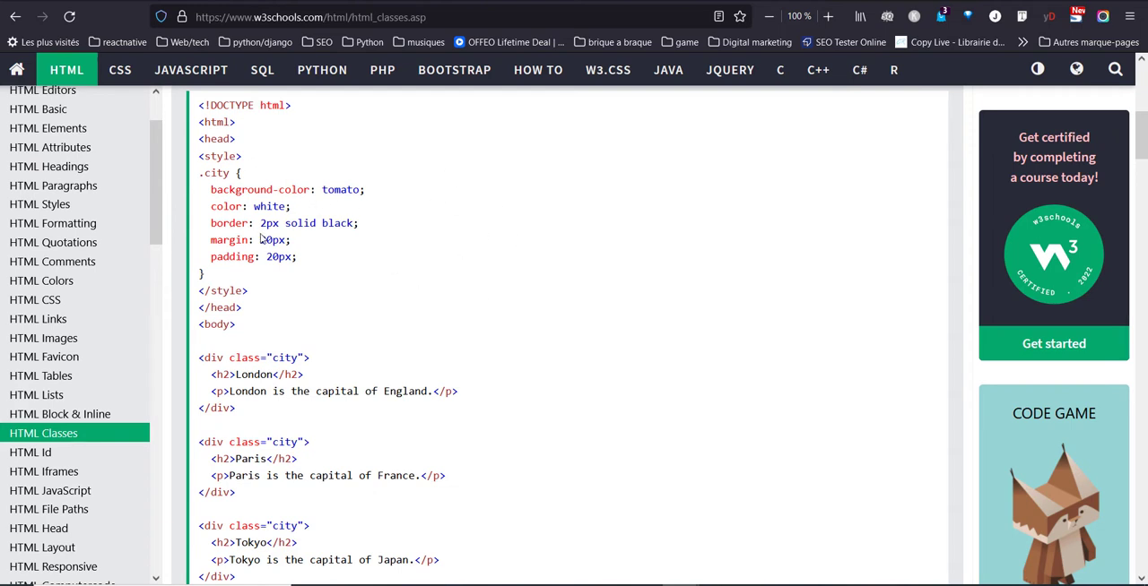
Examine the W3Schools HTML classes example, comparing the .city style rule with the div elements using class="city".
left_click_drag(199, 179, 229, 176)
scroll(295, 269, "down", 2)
left_click_drag(208, 278, 388, 332)
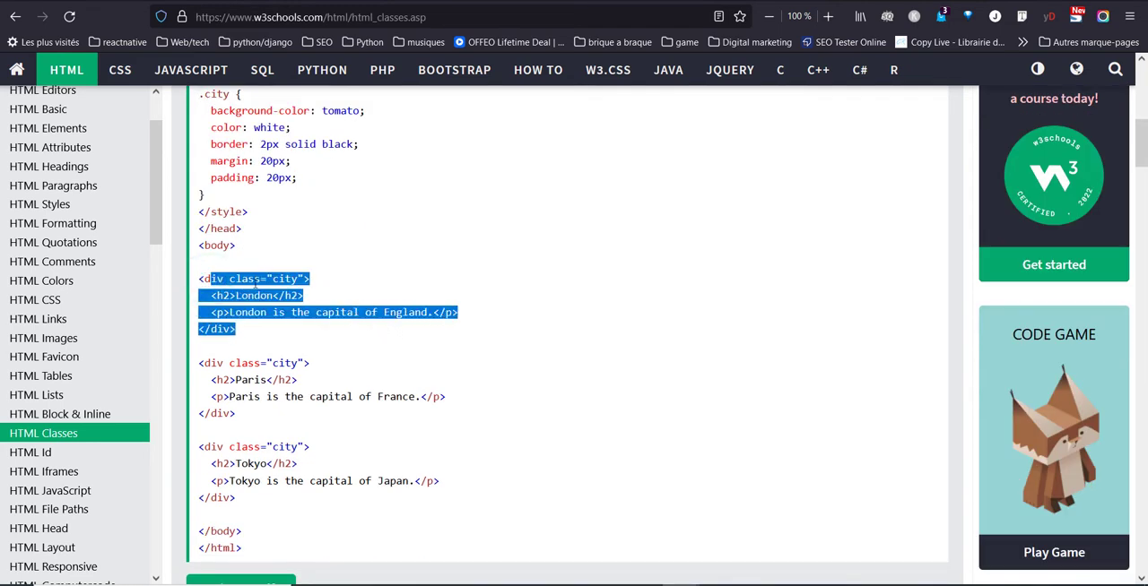
left_click(278, 339)
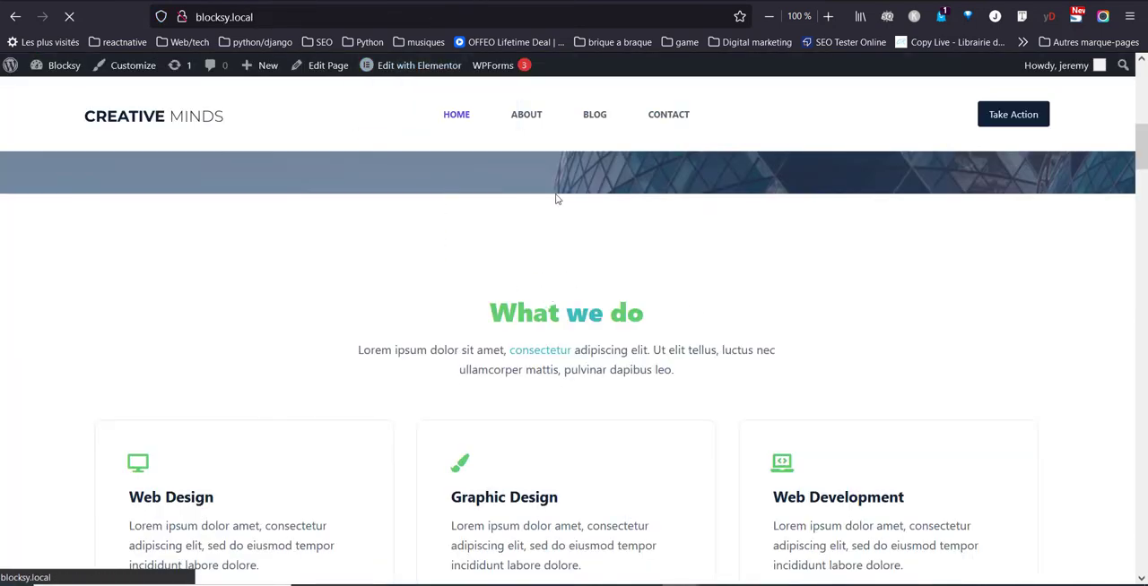
Open the home page in Elementor and replace the style attribute on the hero heading's "Modern" span with class="couleur-tuto".
left_click(406, 76)
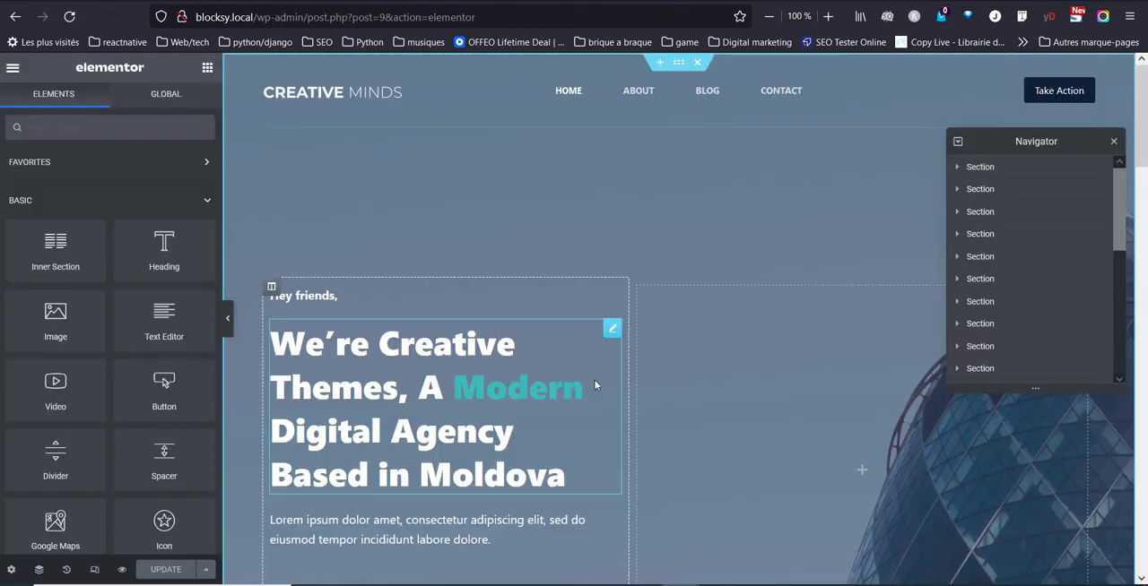
left_click(612, 329)
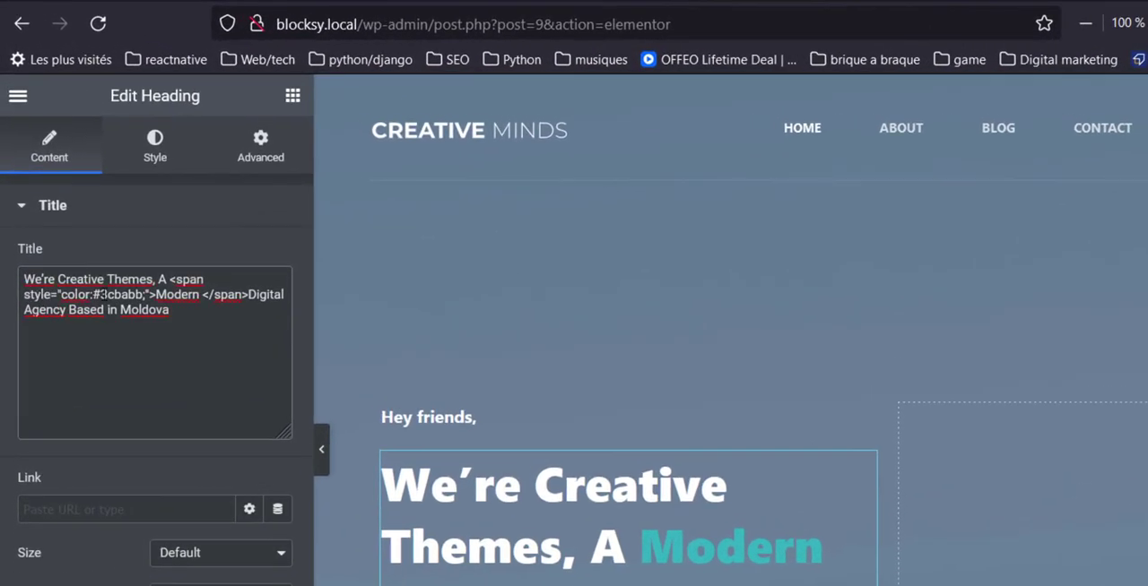
left_click_drag(148, 294, 25, 296)
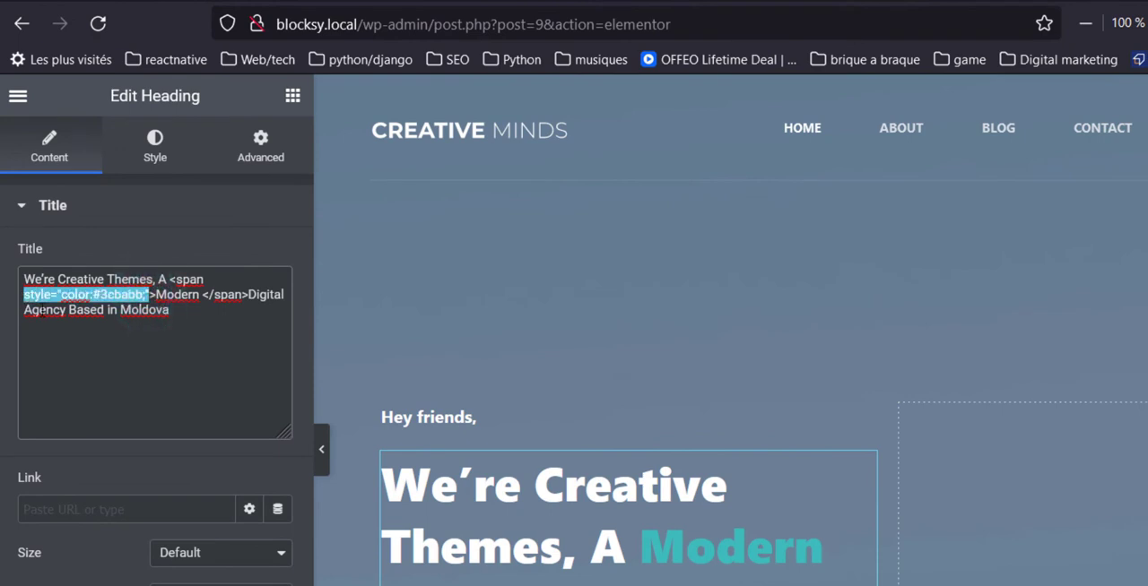
type("class=")
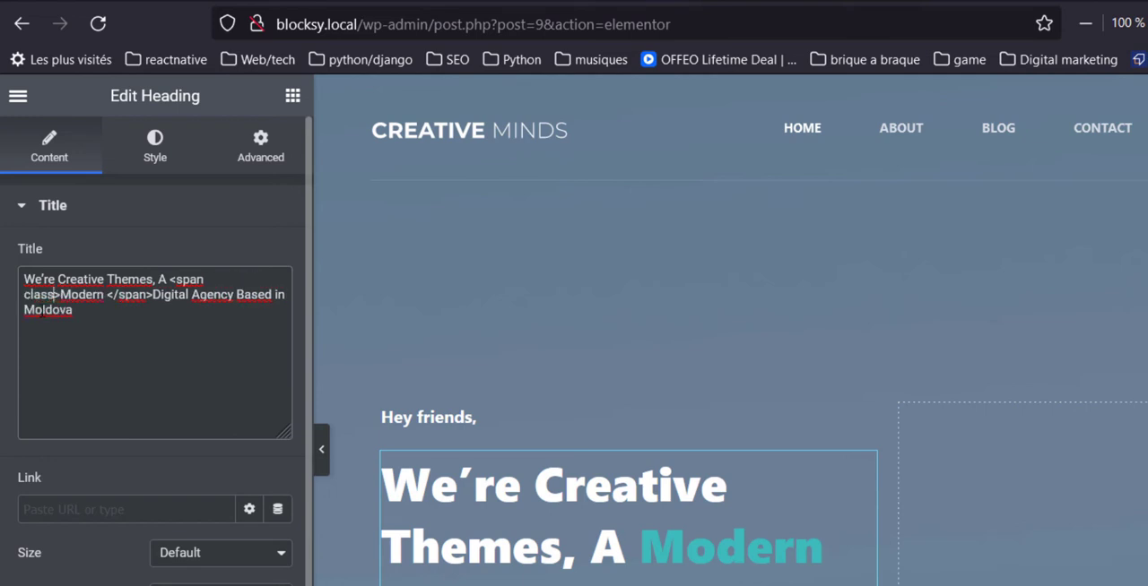
type("\"\"")
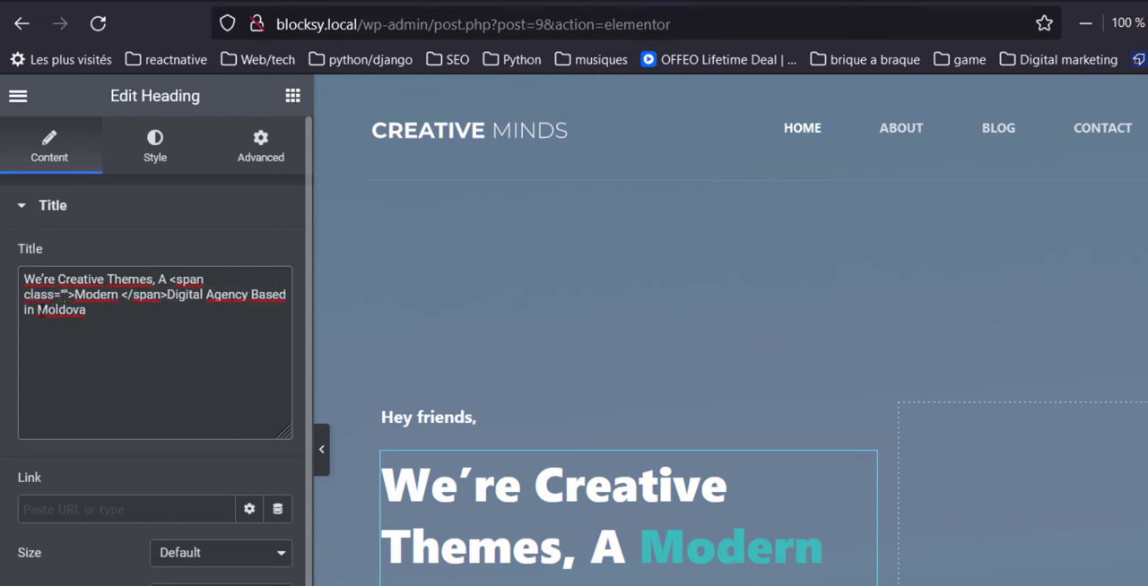
type("couleur")
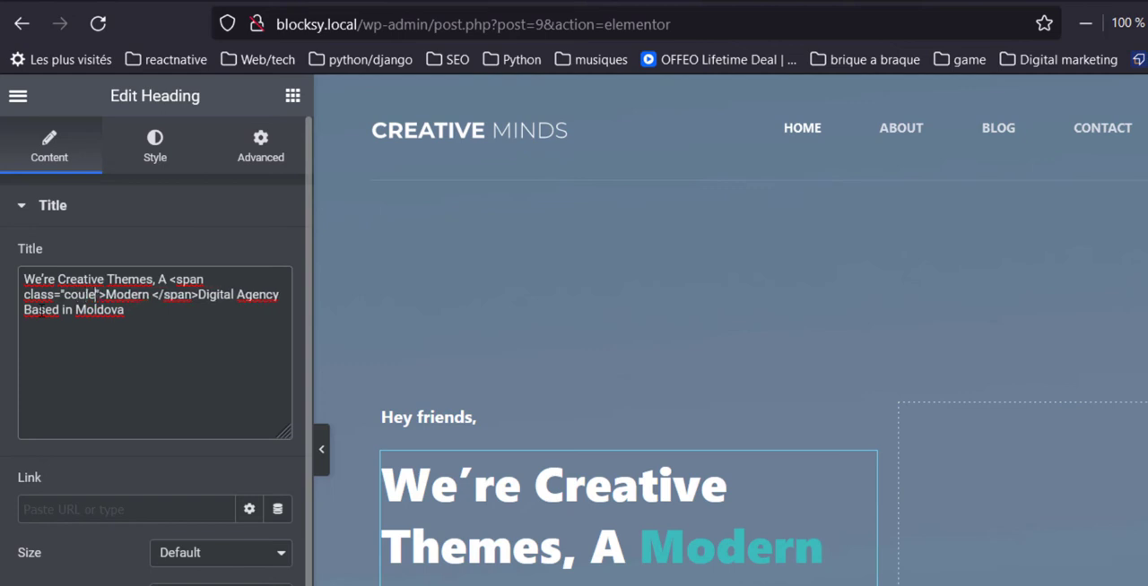
type("-tuto")
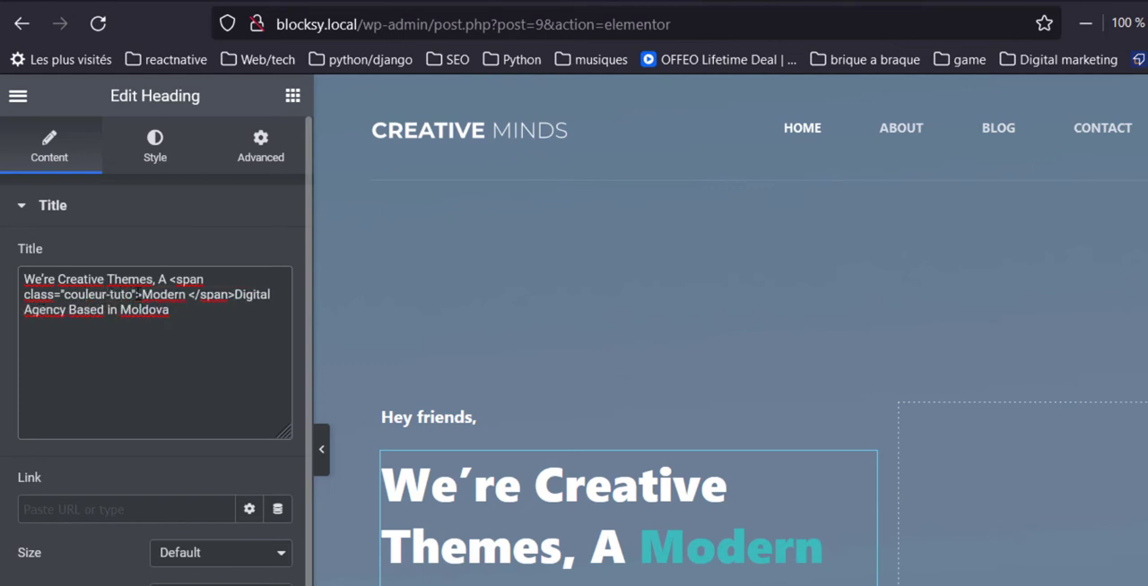
Copy class="couleur-tuto" from the hero heading and paste it over the style attribute in the "What we do" heading's span.
left_click(128, 294)
left_click_drag(128, 294, 26, 296)
key("ctrl+c")
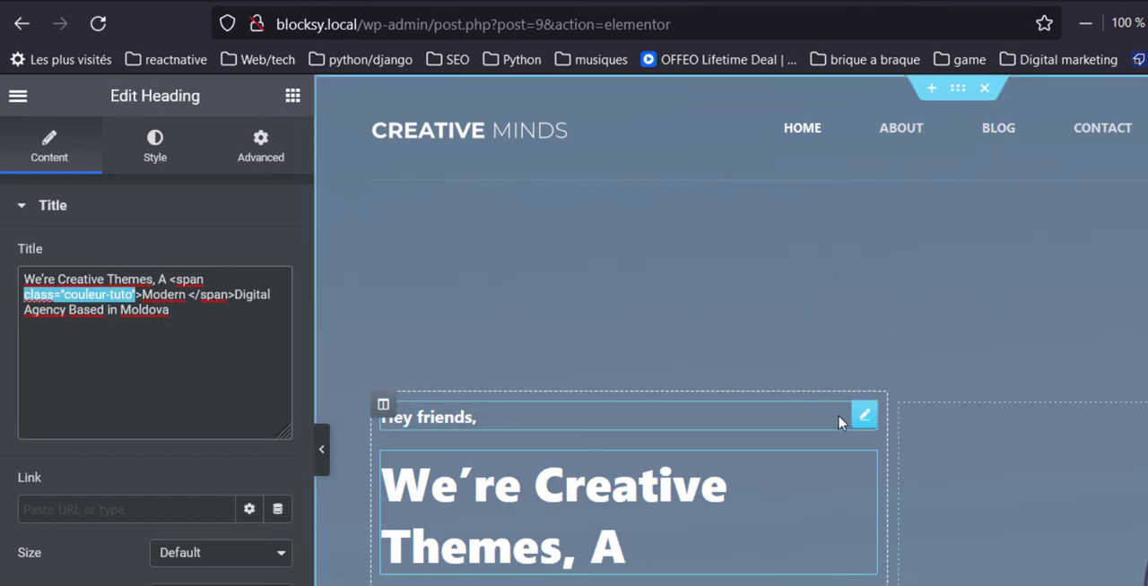
scroll(776, 468, "down", 7)
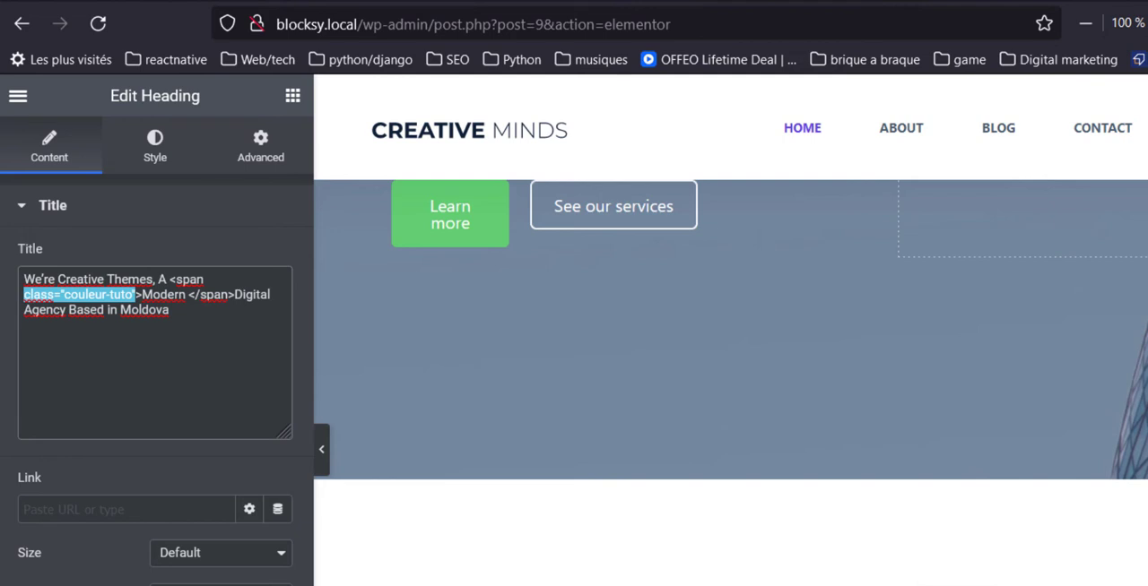
left_click(951, 585)
left_click_drag(219, 280, 97, 279)
key("ctrl+v")
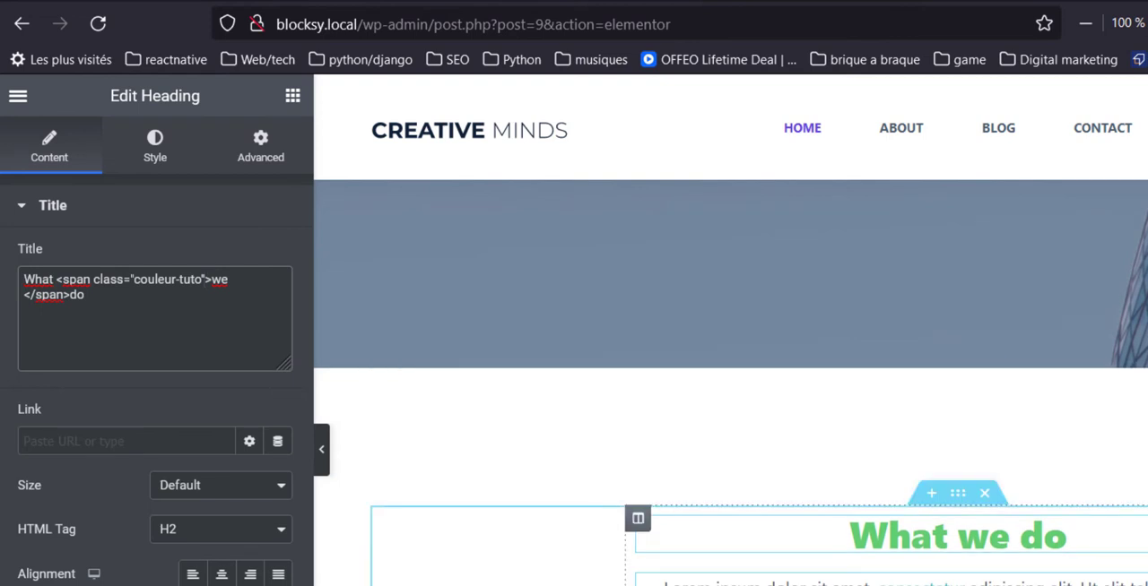
Replace the style attribute on the "consectetur" span in the paragraph under "What we do" with class="couleur-tuto" and update the page.
left_click(861, 582)
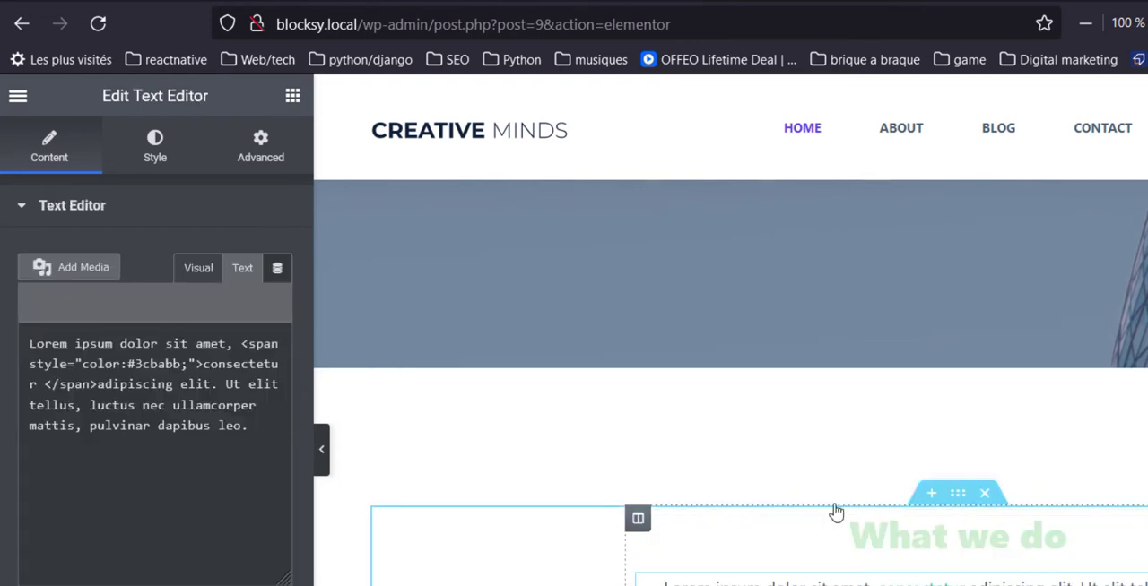
left_click(235, 270)
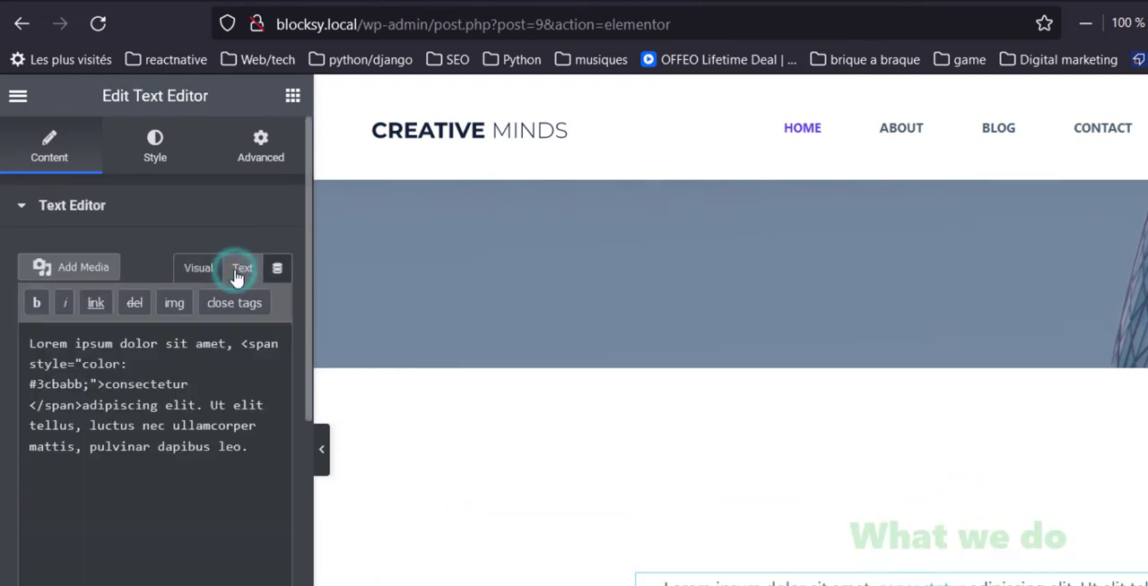
left_click(86, 384)
type(";")
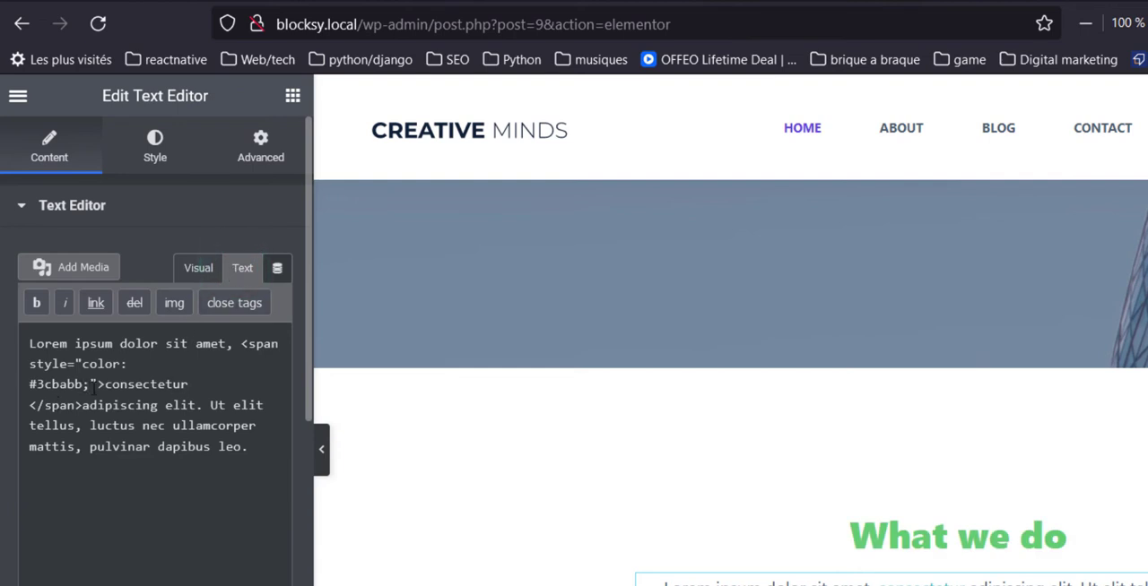
left_click_drag(95, 384, 29, 364)
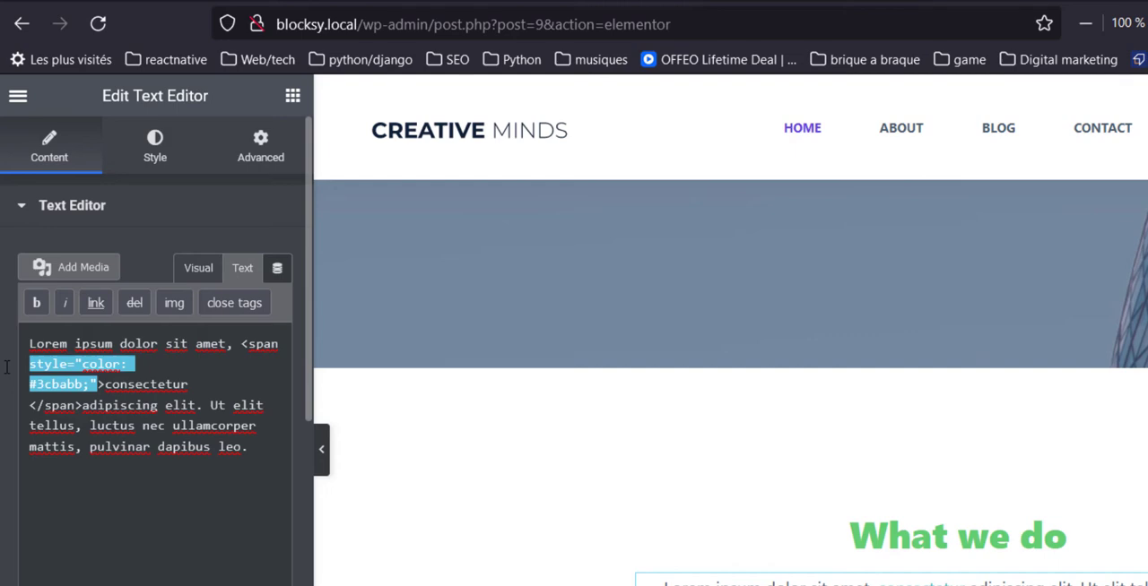
key("ctrl+v")
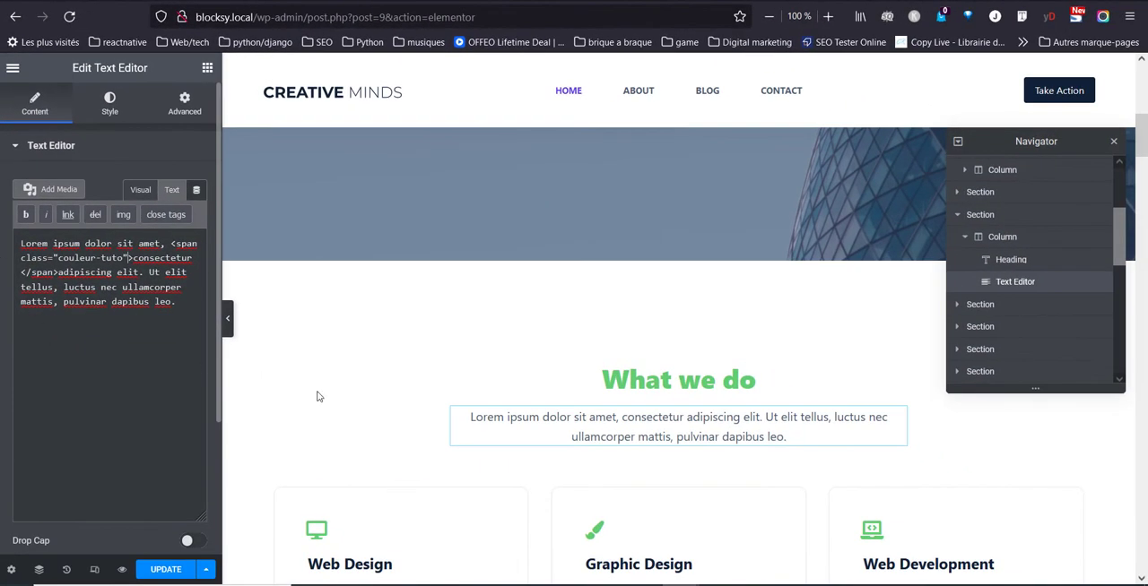
left_click(163, 570)
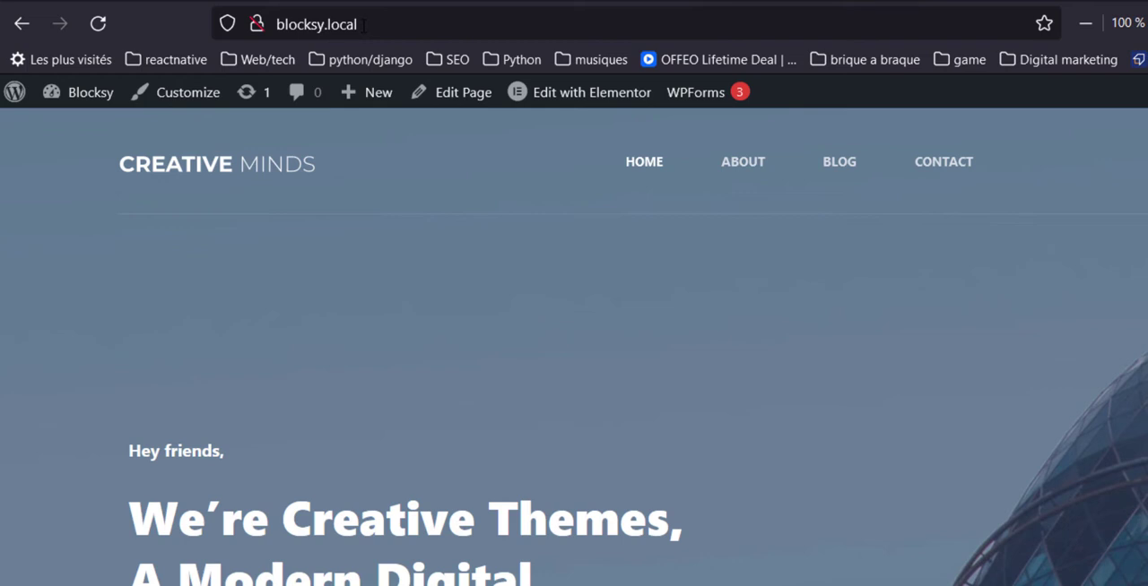
Open the Additional CSS section of the theme customizer from the published home page.
left_click(158, 112)
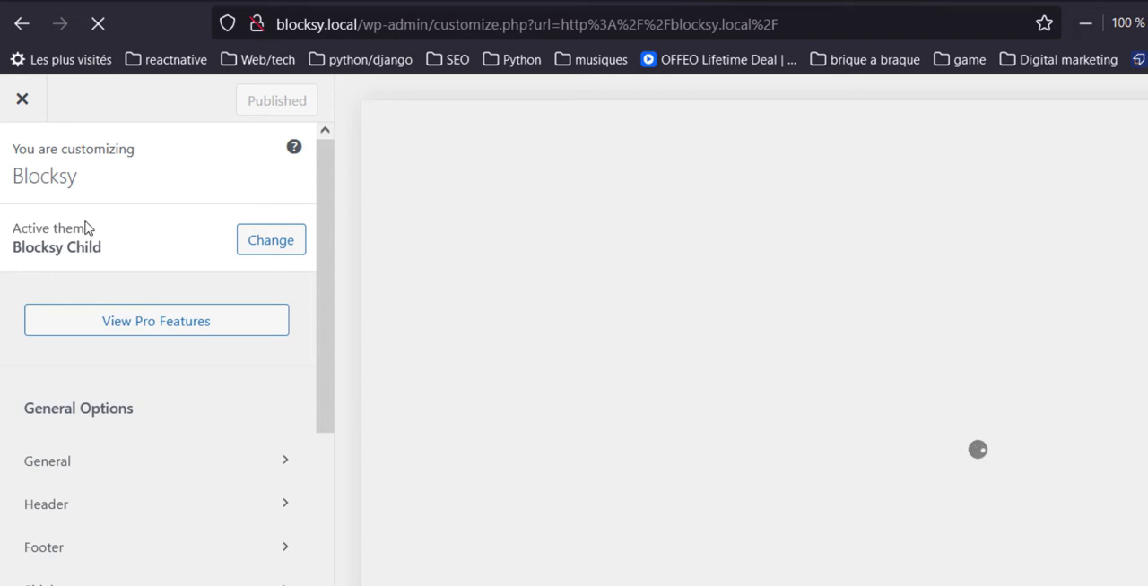
scroll(1, 538, "down", 5)
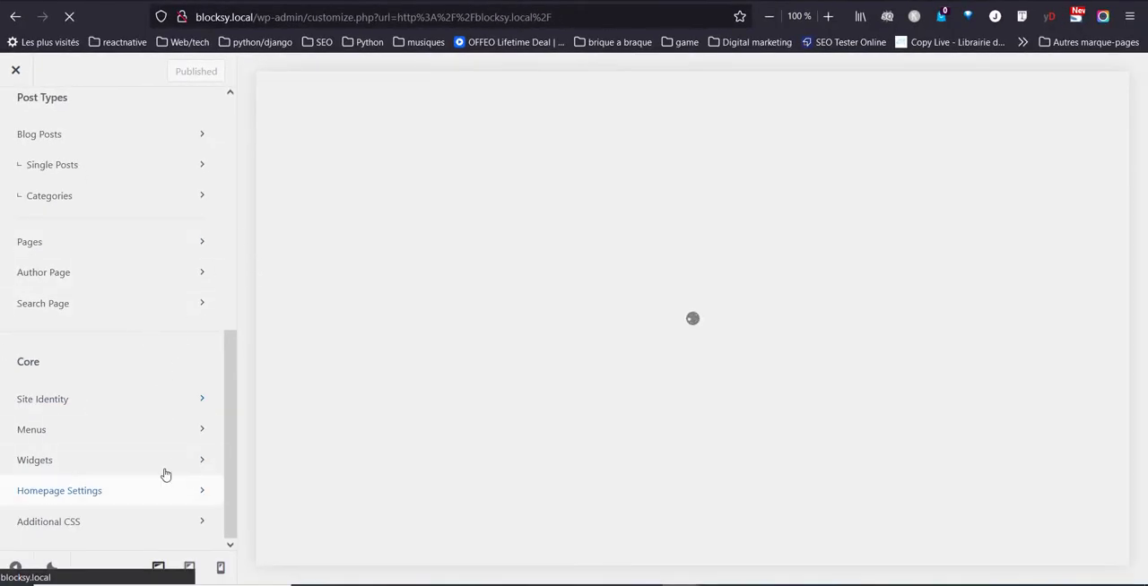
left_click(95, 528)
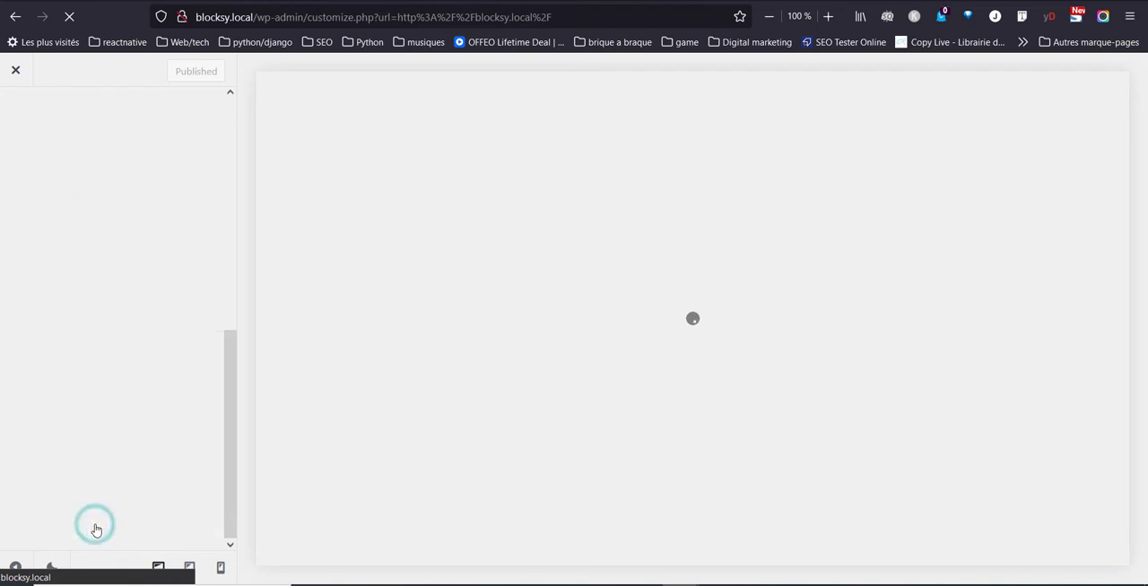
Add an empty .couleur-tuto rule below the existing .ct-service-box rule in the additional CSS.
left_click(53, 259)
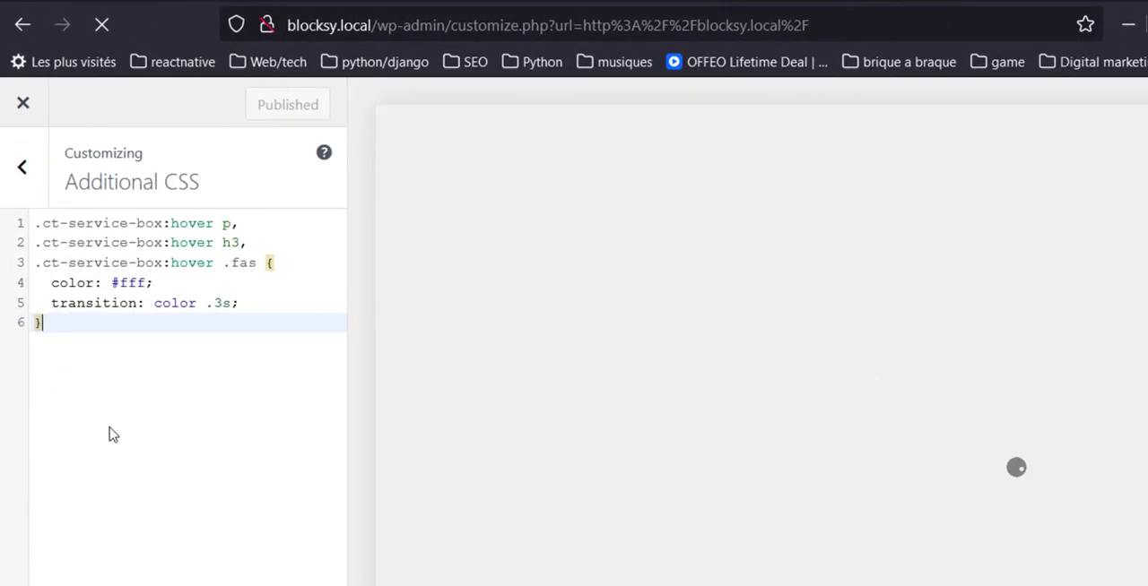
key("Return")
key("Return")
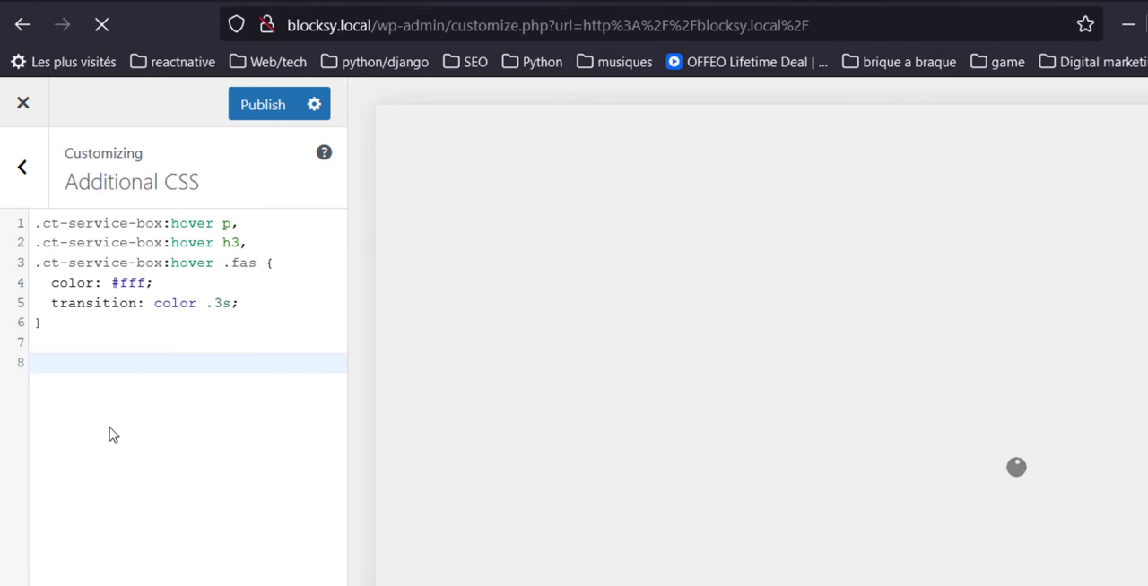
type(".")
type("couleur-tuto")
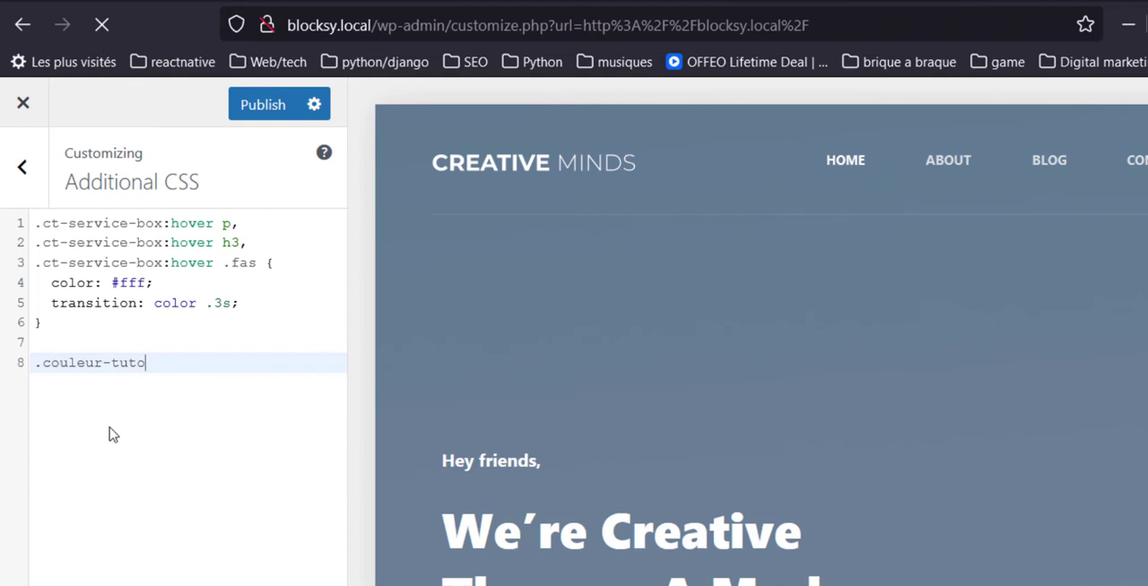
type(" {")
key("Return")
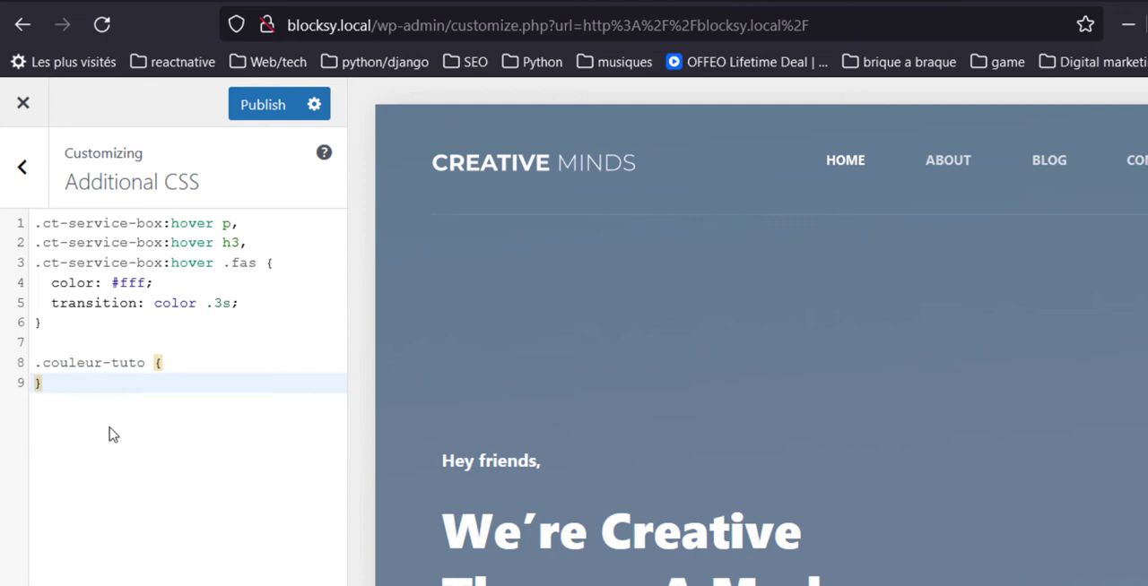
Set the .couleur-tuto rule's color to #3cbabb and check the coloured words in the page preview.
type("color")
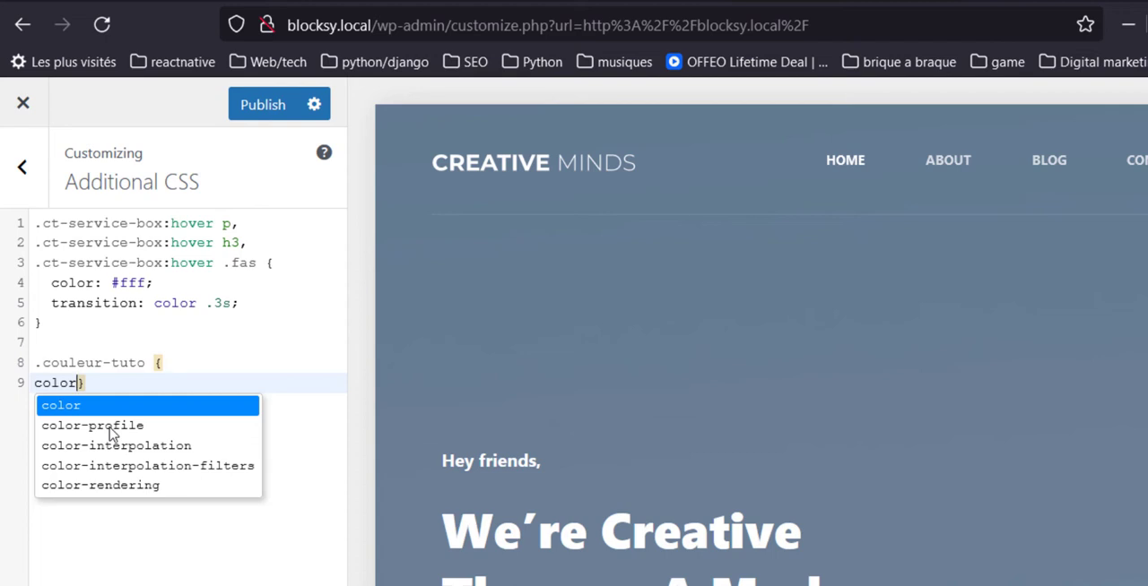
type(":")
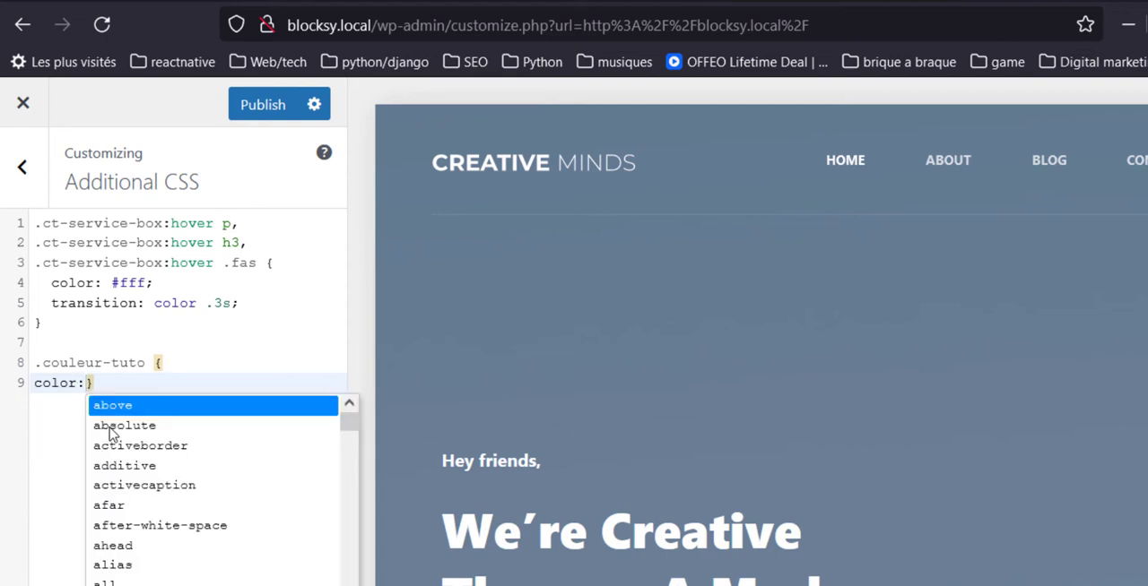
type(" #")
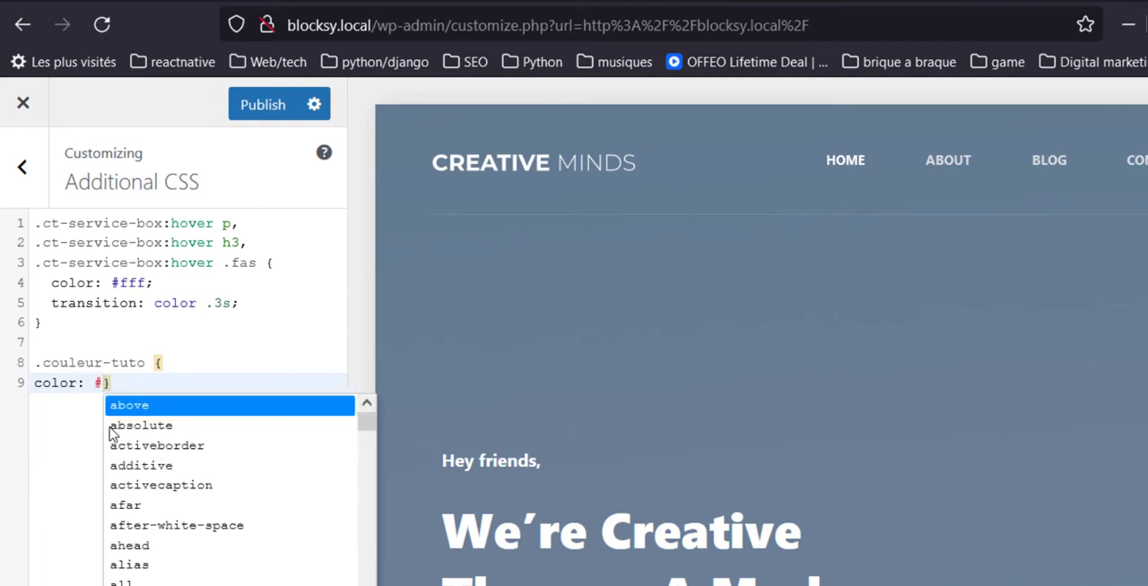
type("3cbabb")
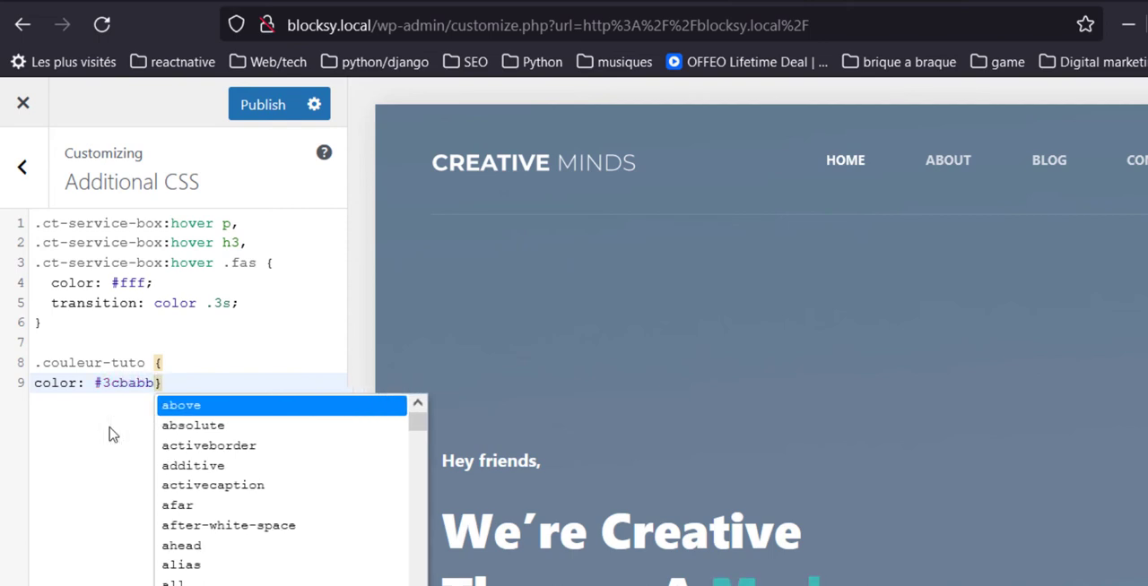
type(";")
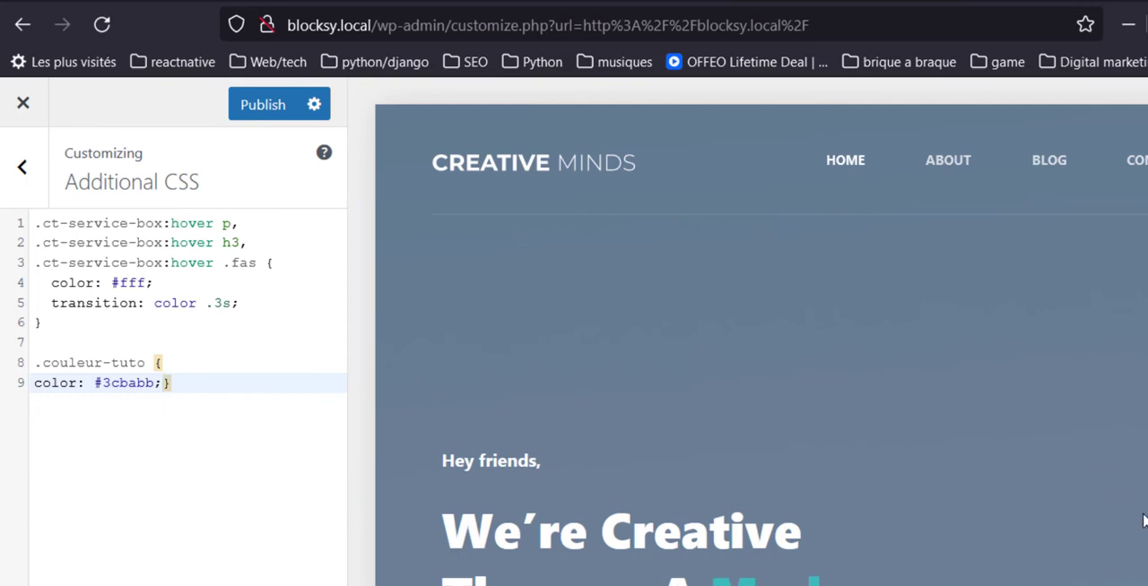
scroll(1091, 529, "down", 3)
scroll(1091, 538, "down", 5)
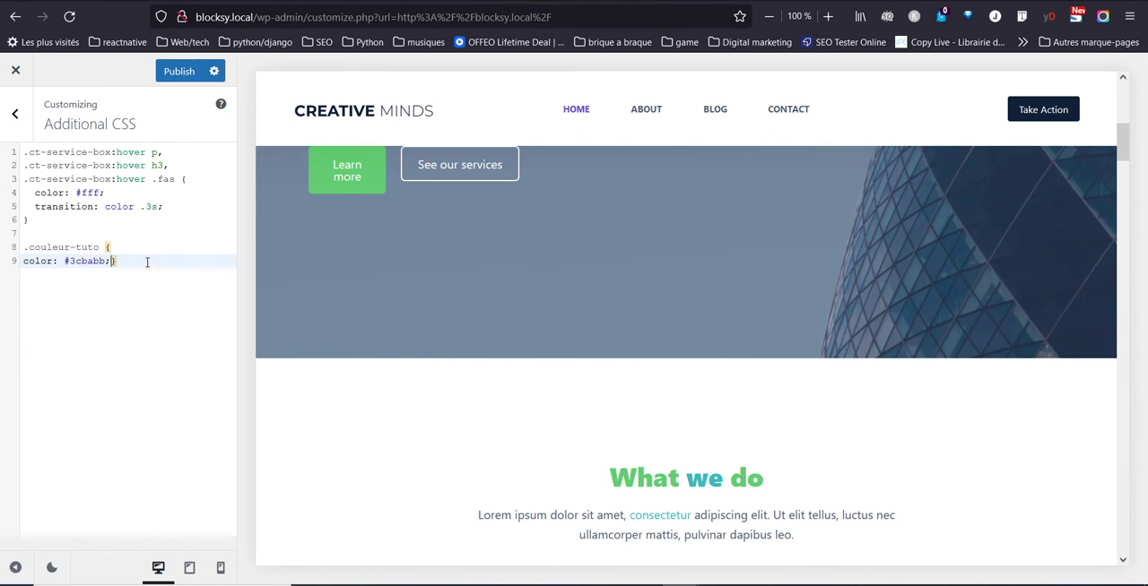
Add font-size:45px; to the .couleur-tuto rule and check the enlarged words in the page preview.
key("Return")
type("font-size")
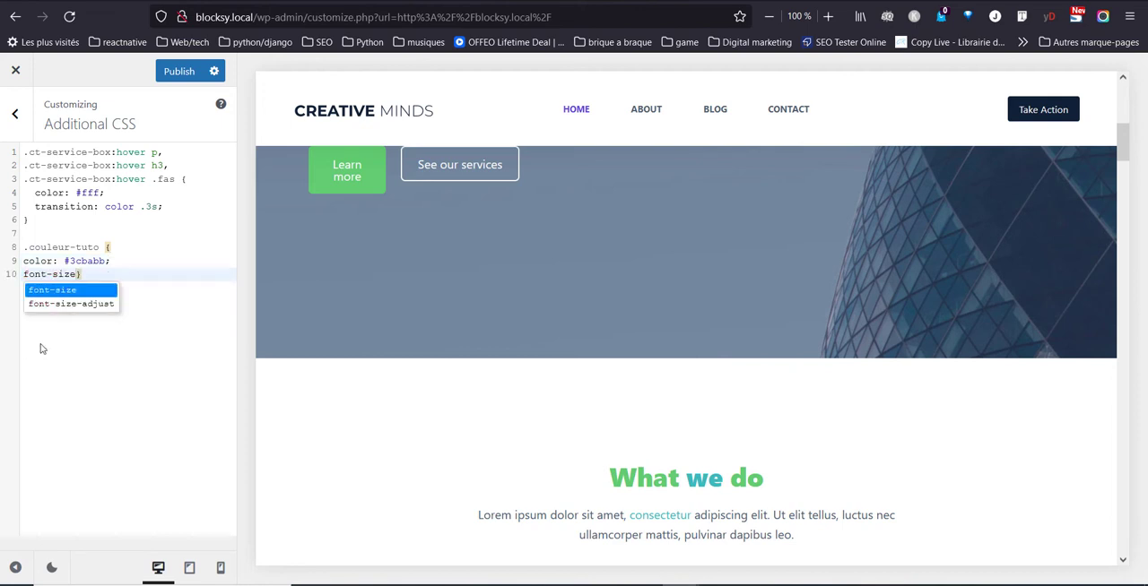
type(":")
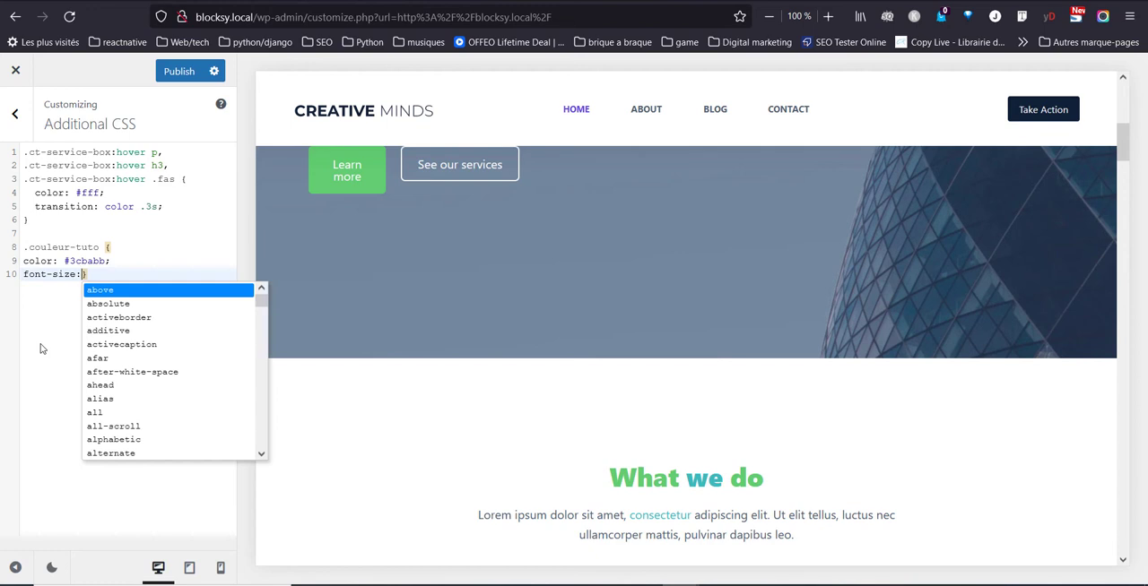
type("45px")
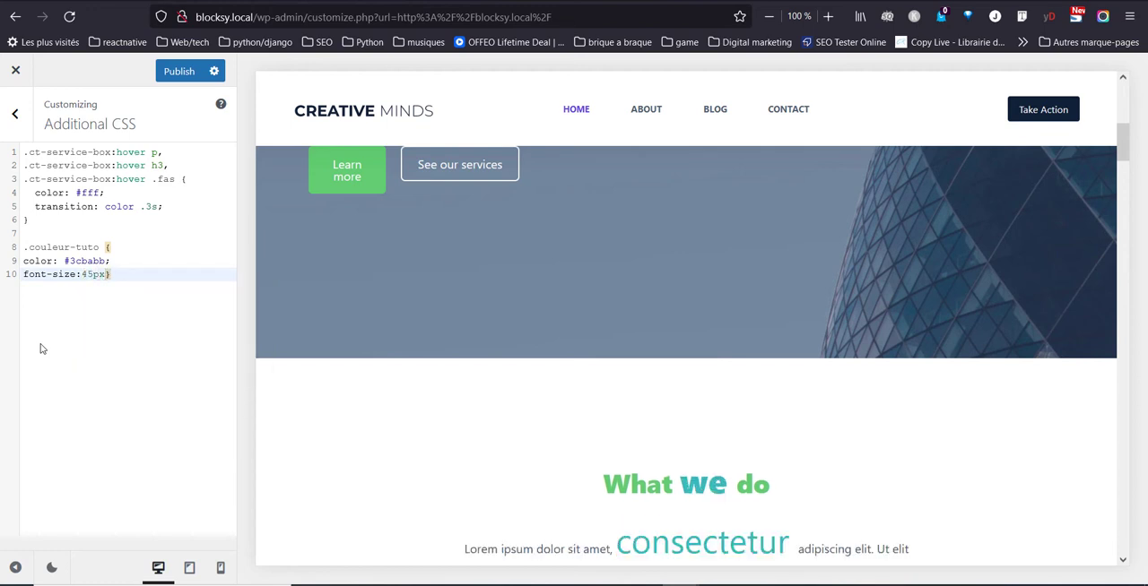
type(";")
scroll(655, 361, "down", 3)
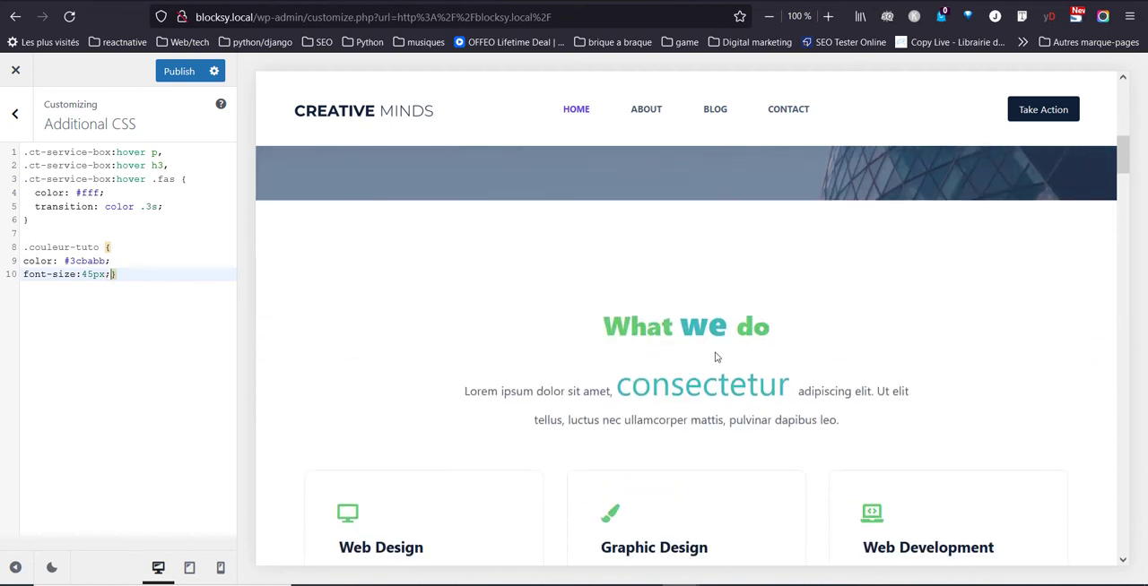
scroll(715, 357, "up", 3)
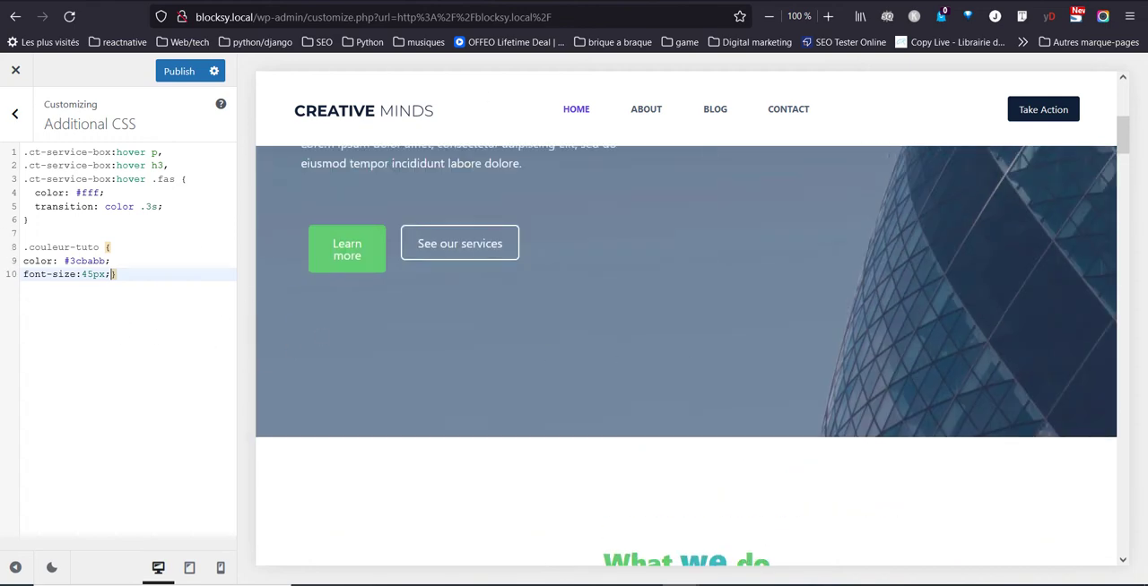
Return to the WordPress dashboard, search the plugin directory for "css", and install and activate Simple Custom CSS and JS.
left_click(538, 2)
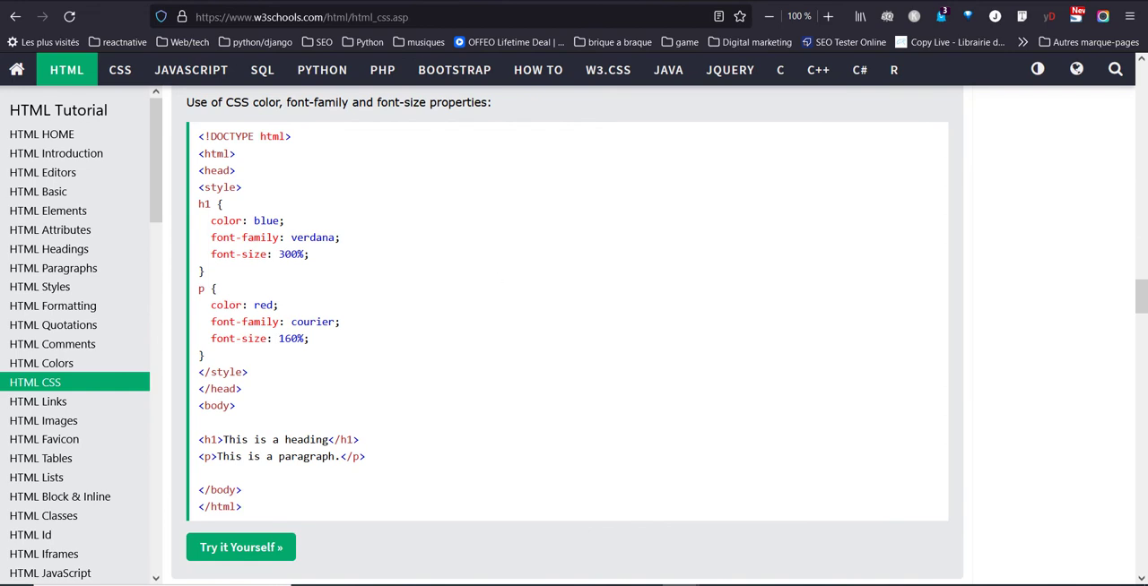
left_click(206, 2)
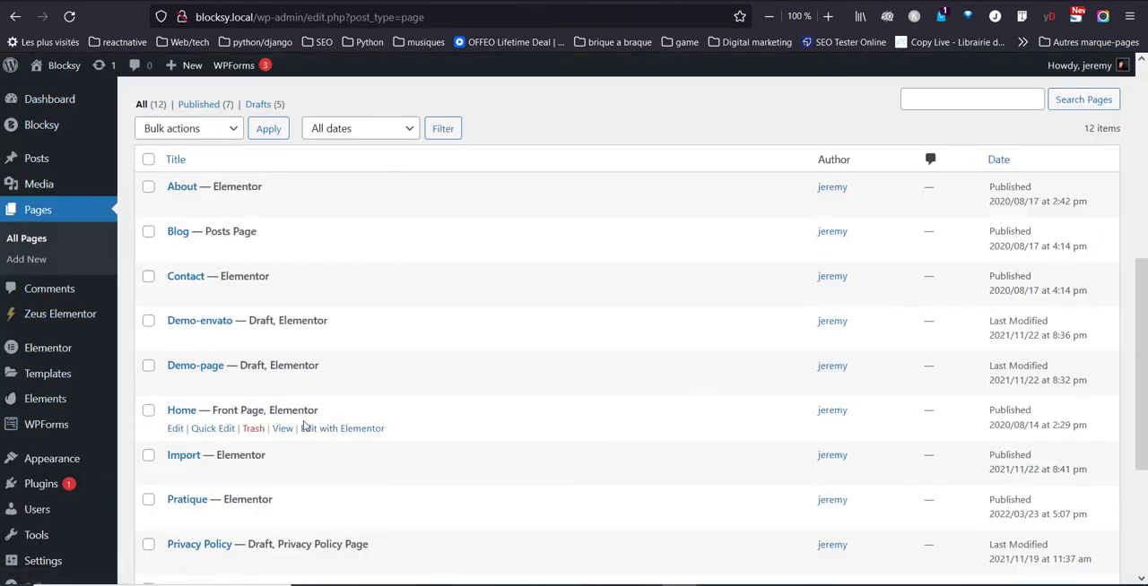
mouse_move(81, 460)
mouse_move(67, 484)
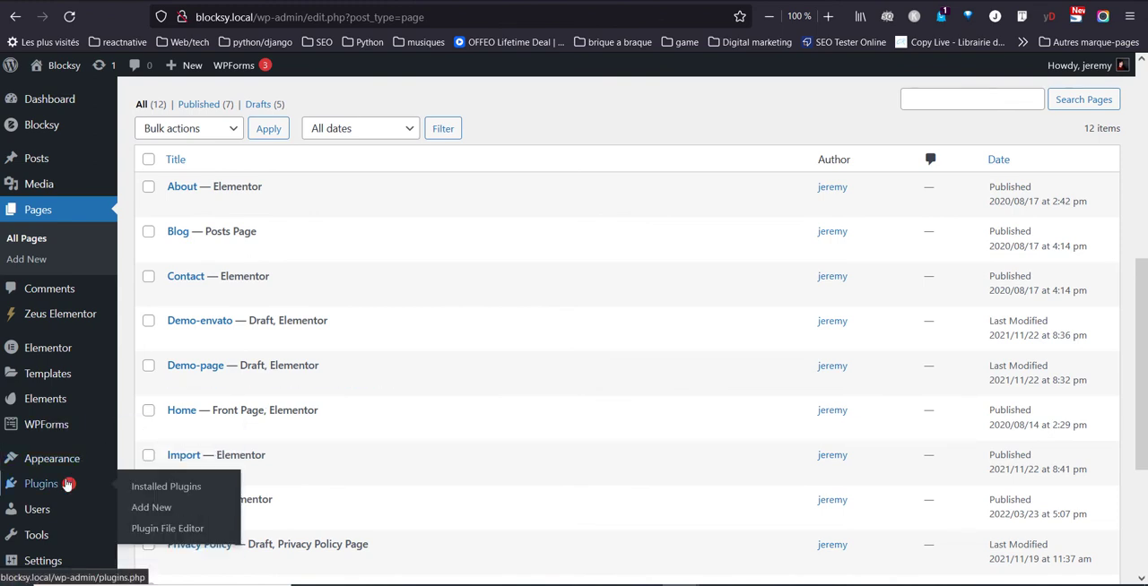
left_click(152, 506)
left_click(936, 146)
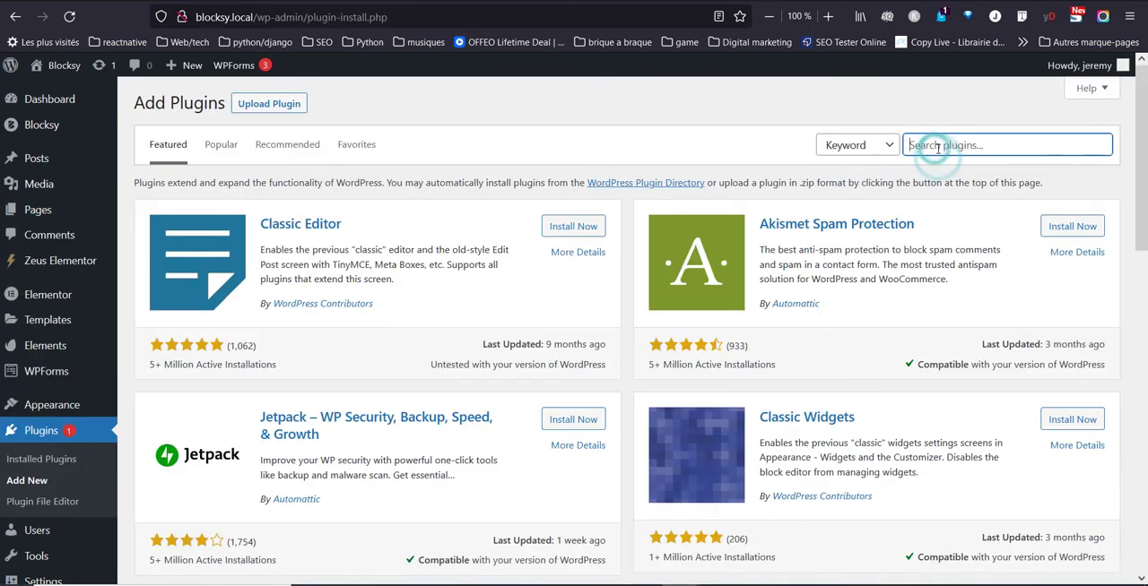
type("css")
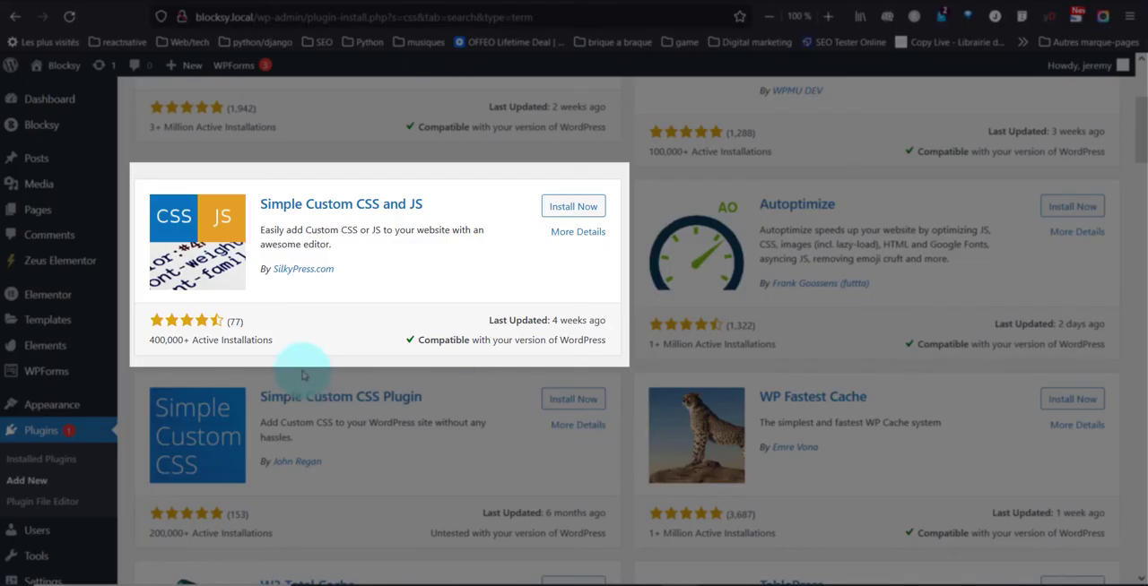
left_click(596, 211)
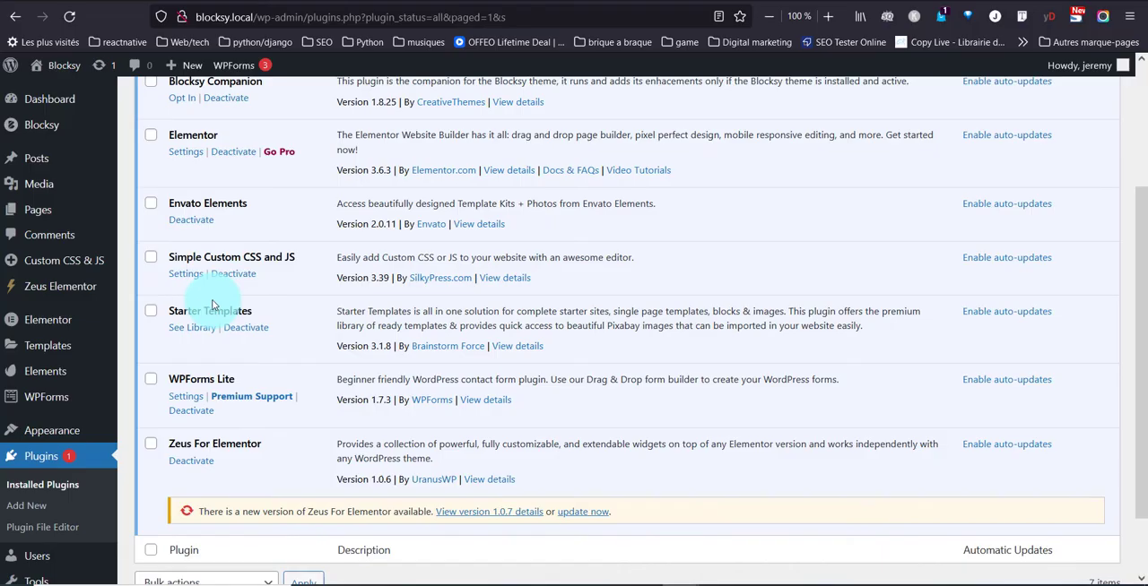
Create a new custom CSS code entry with Simple Custom CSS and JS and title it Css-perso.
left_click(186, 273)
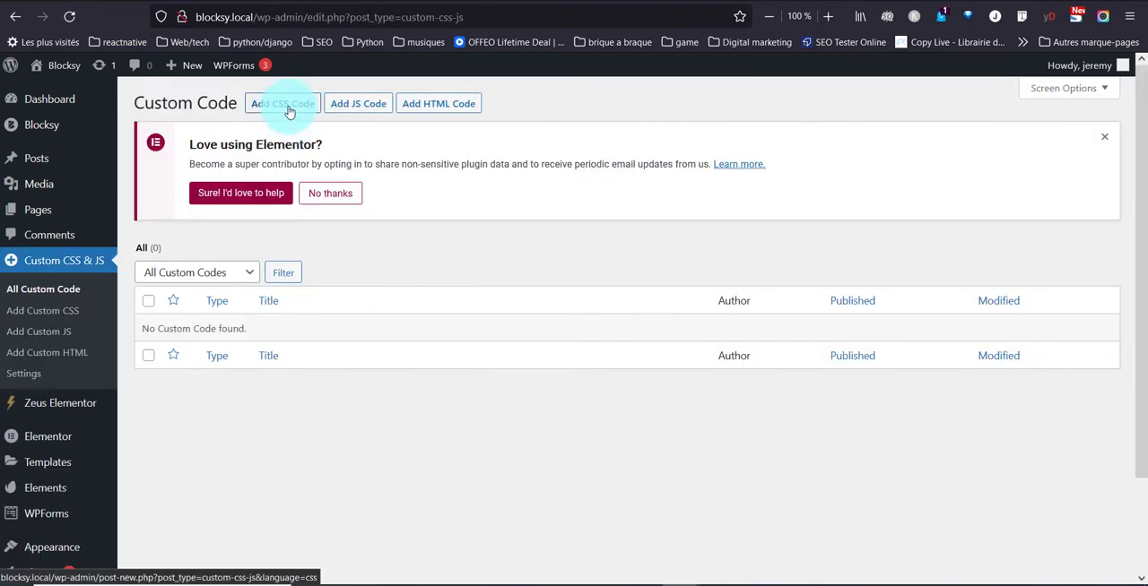
left_click(289, 109)
left_click(259, 192)
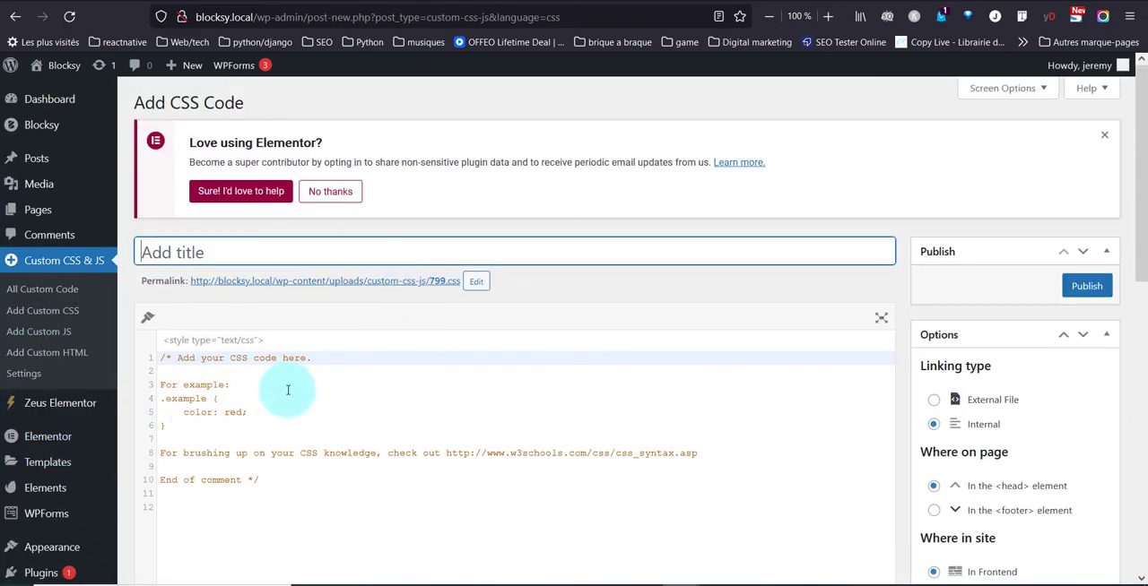
type("Css-perso")
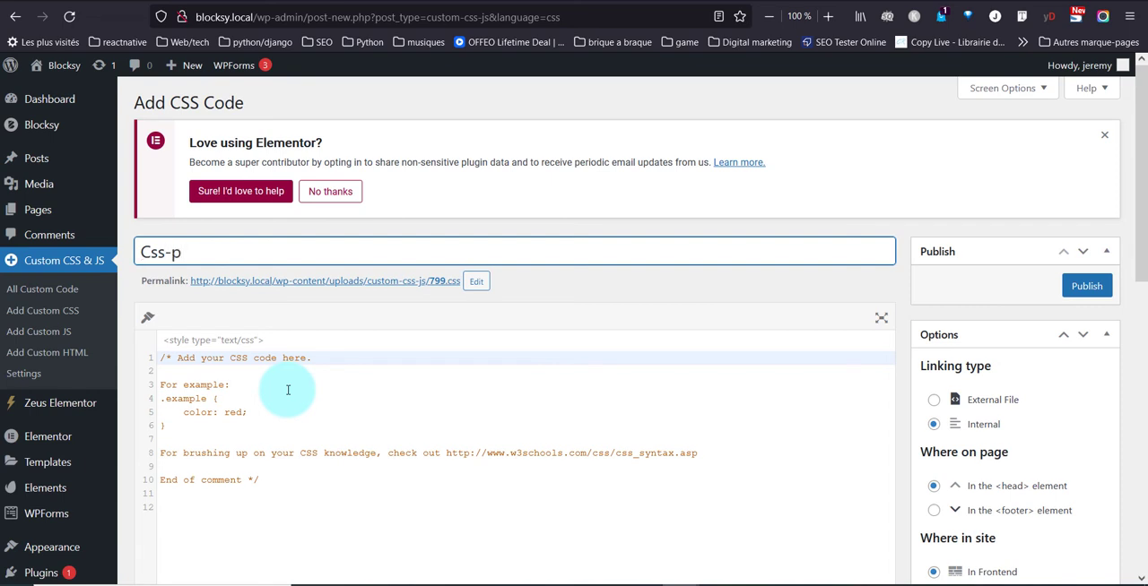
Start a .couleur-tuto { } rule in the CSS code below the sample comment.
left_click(172, 495)
type(".")
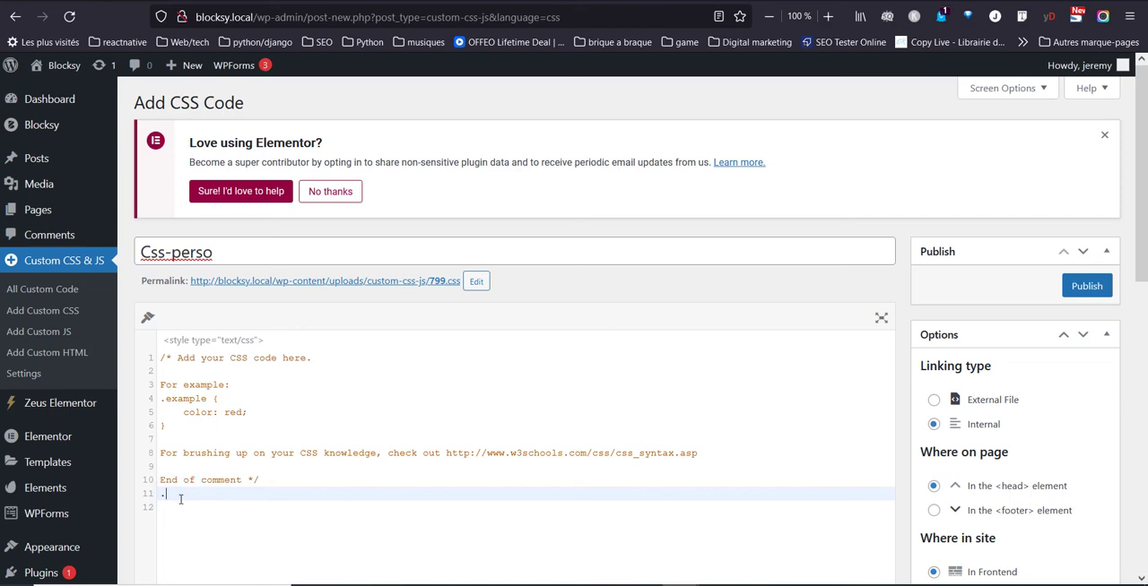
type("couleur")
type("-")
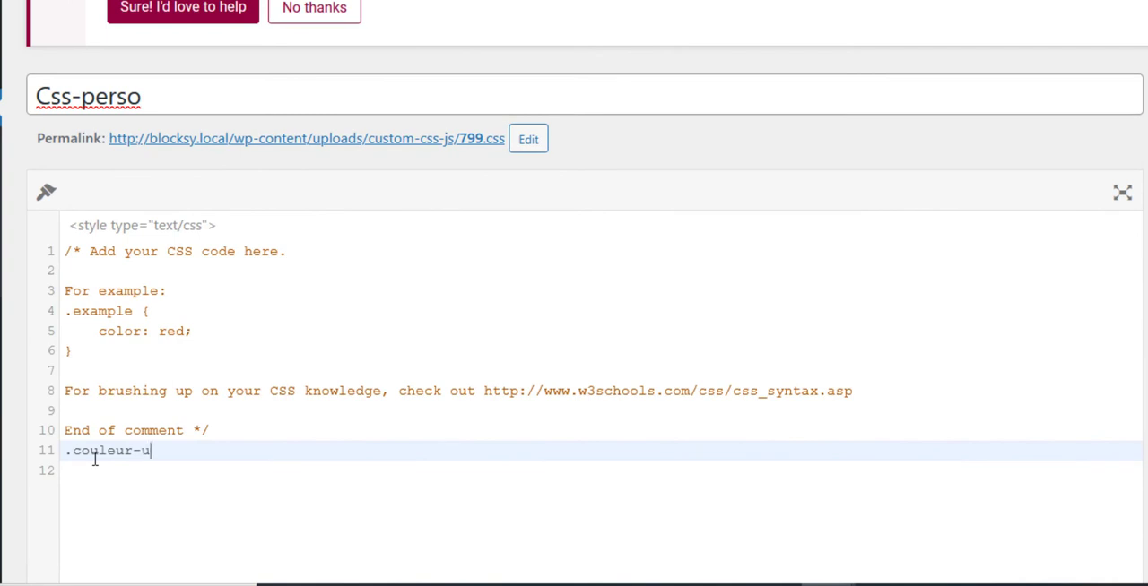
type("tuto {")
key("Return")
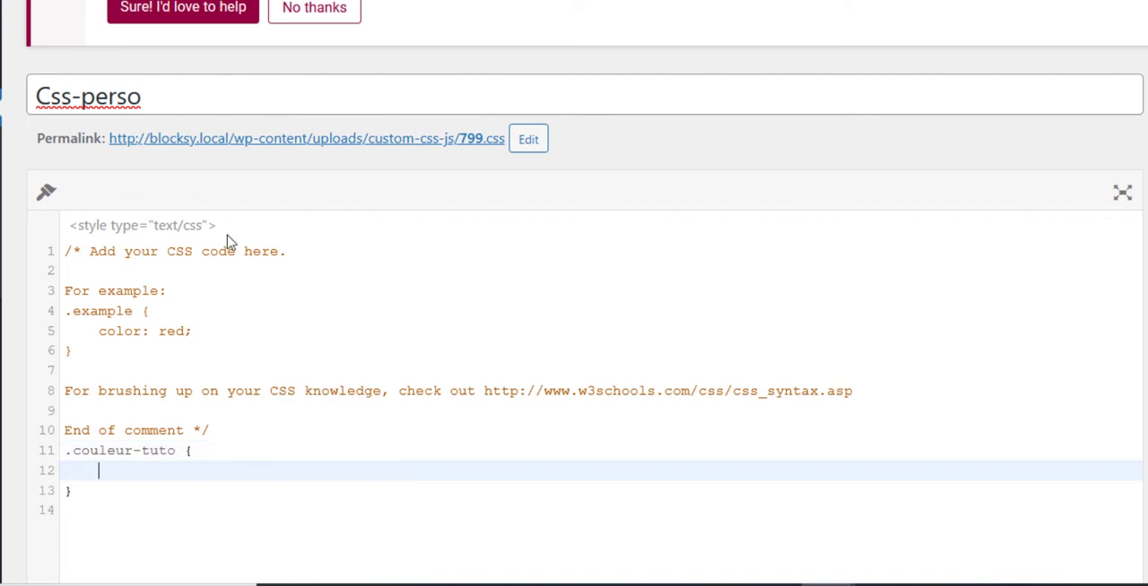
Add font-weight: 900; inside the .couleur-tuto rule and publish the CSS code.
type("font")
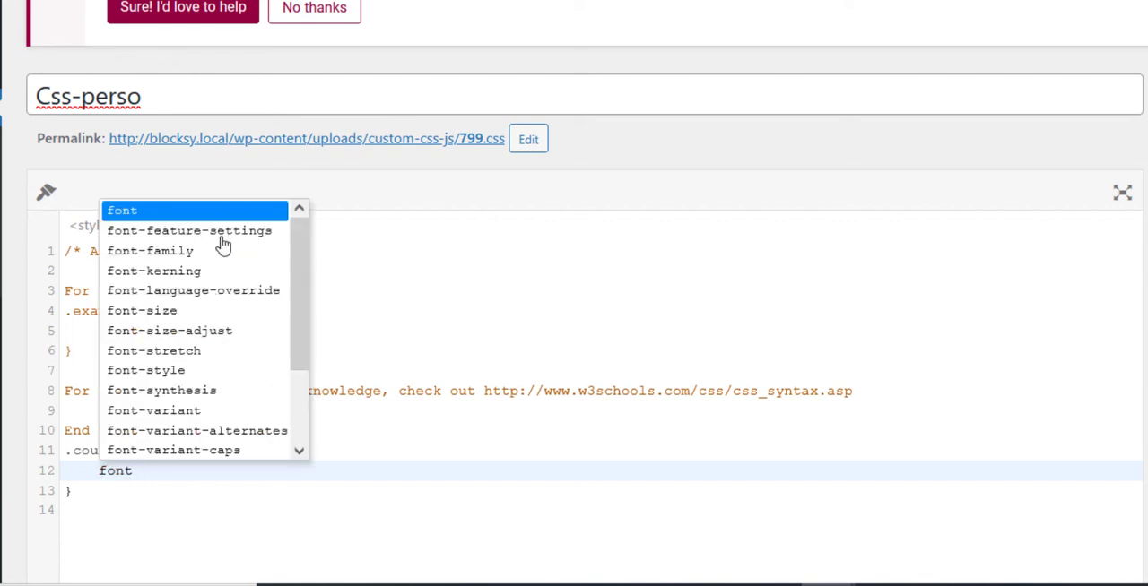
type("-w")
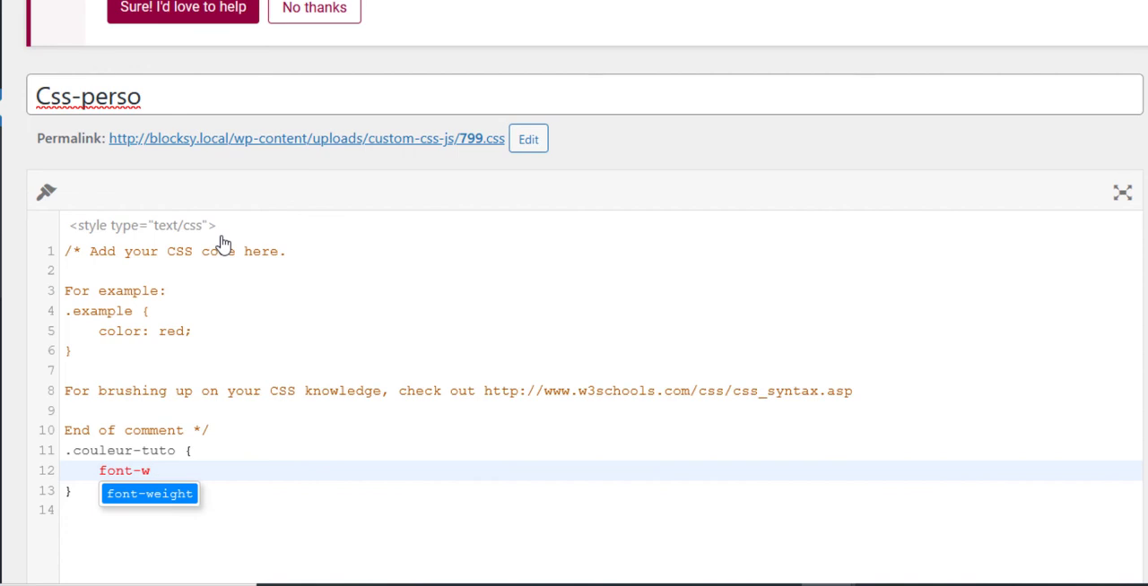
key("Return")
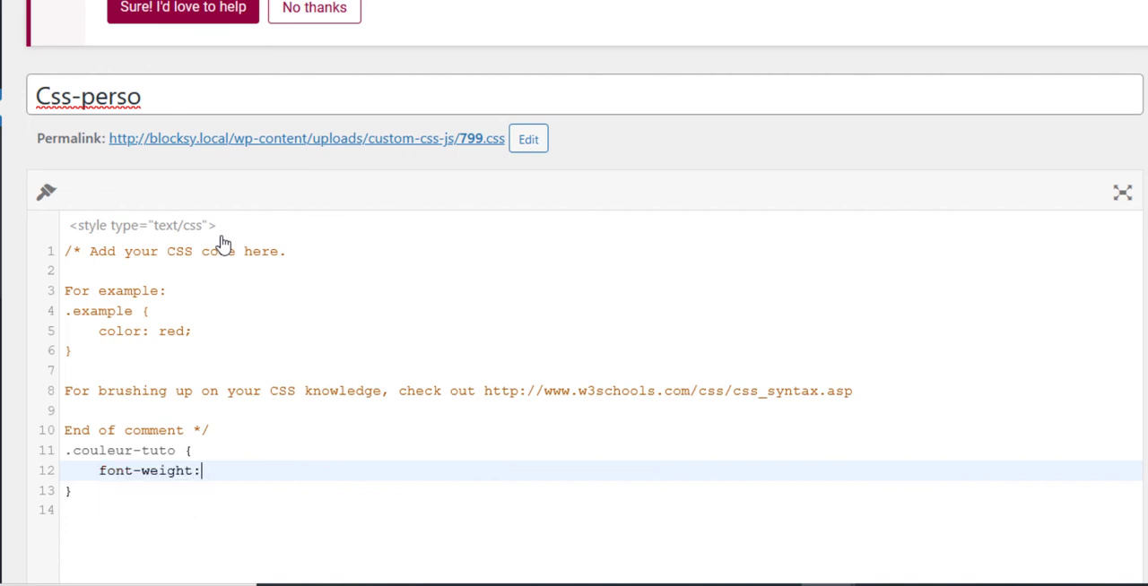
type("900;")
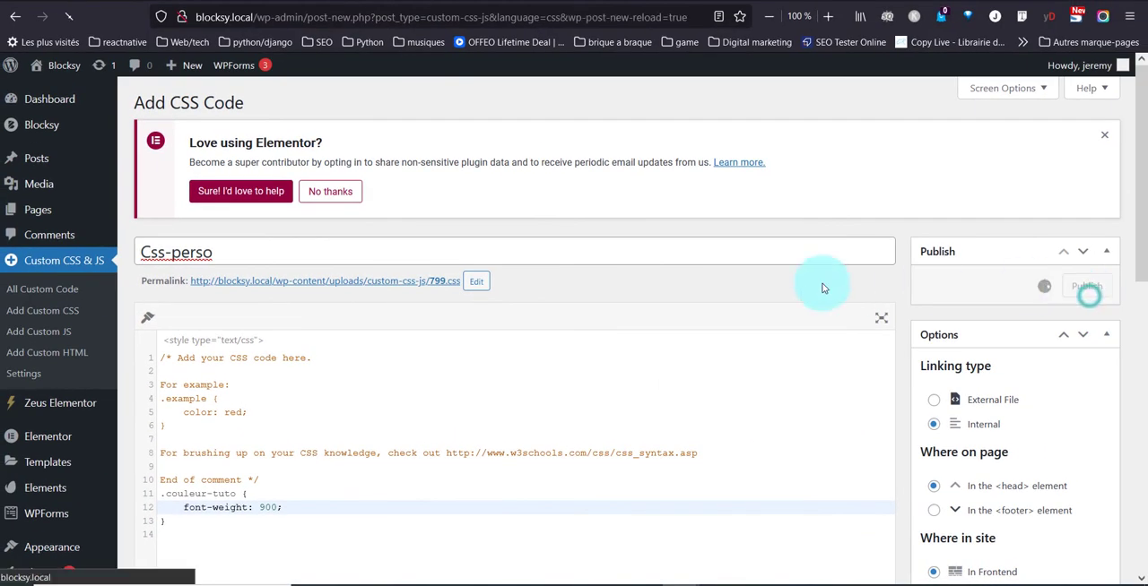
Open the site's home page in a new browser tab and check the couleur-tuto words in the "What we do" section.
right_click(56, 66)
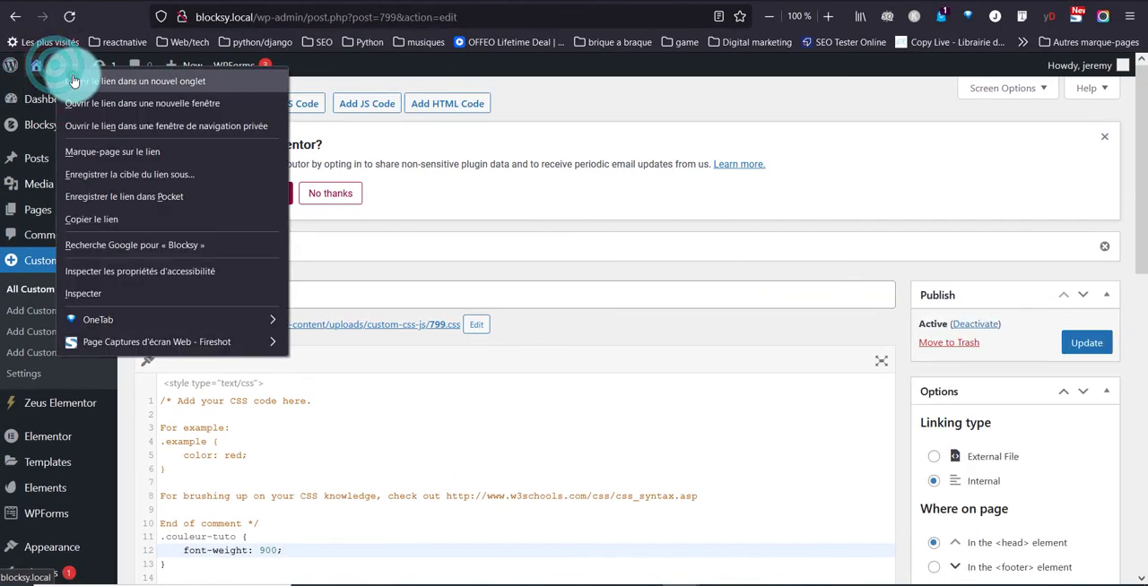
left_click(74, 81)
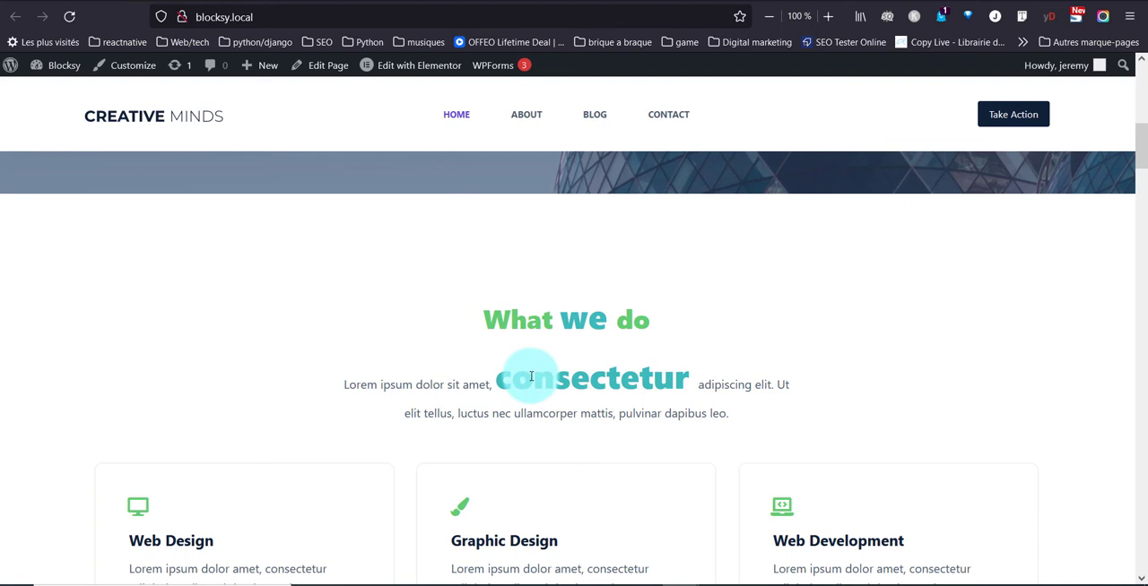
left_click_drag(531, 379, 707, 381)
left_click(667, 367)
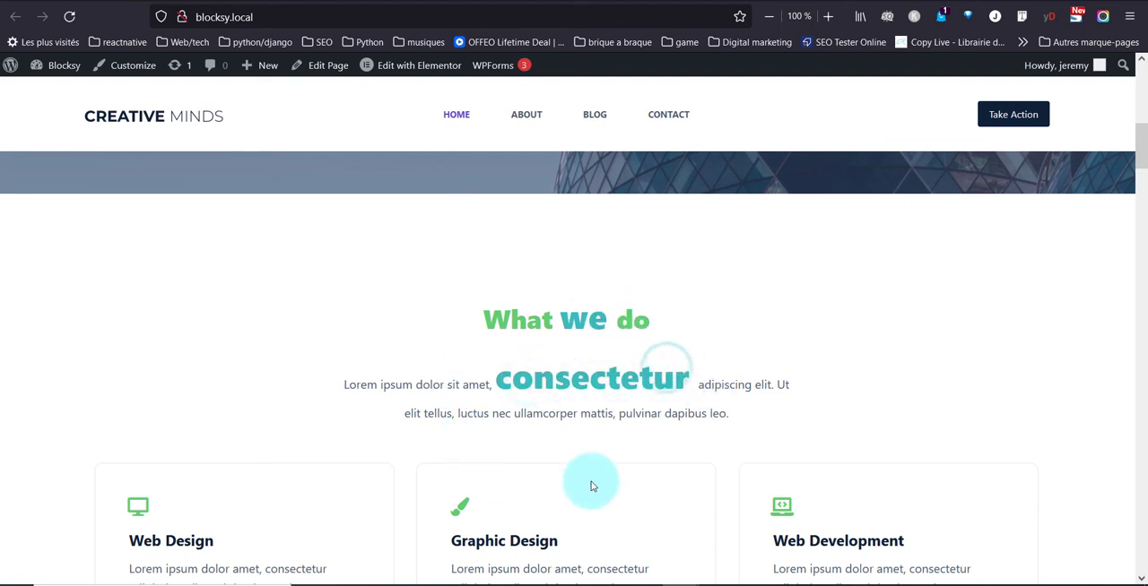